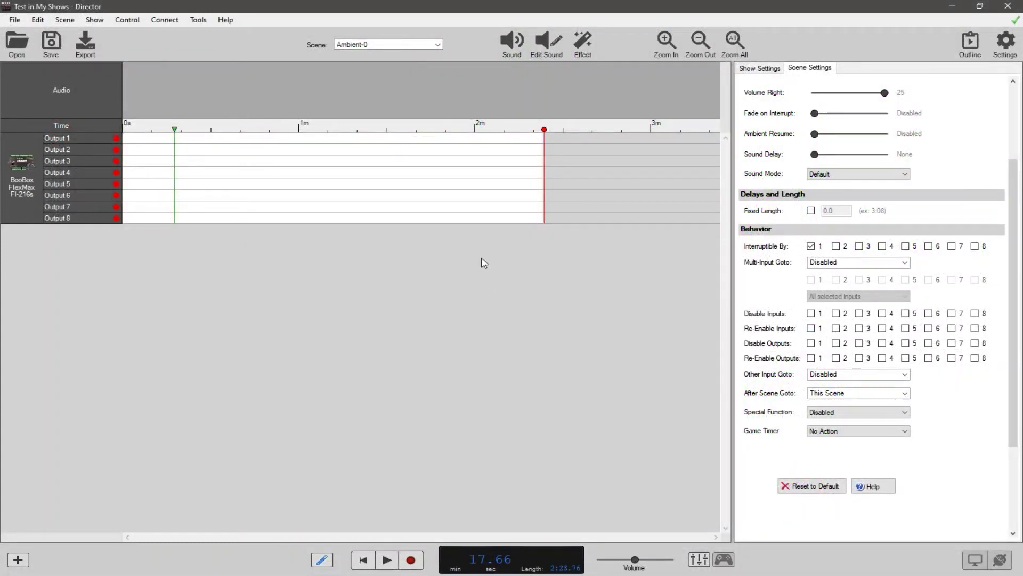
# Load the Abney Park 'Chitty Chitty Bang Bang' track as the Ambient-0 scene's sound.
pyautogui.click(510, 43)
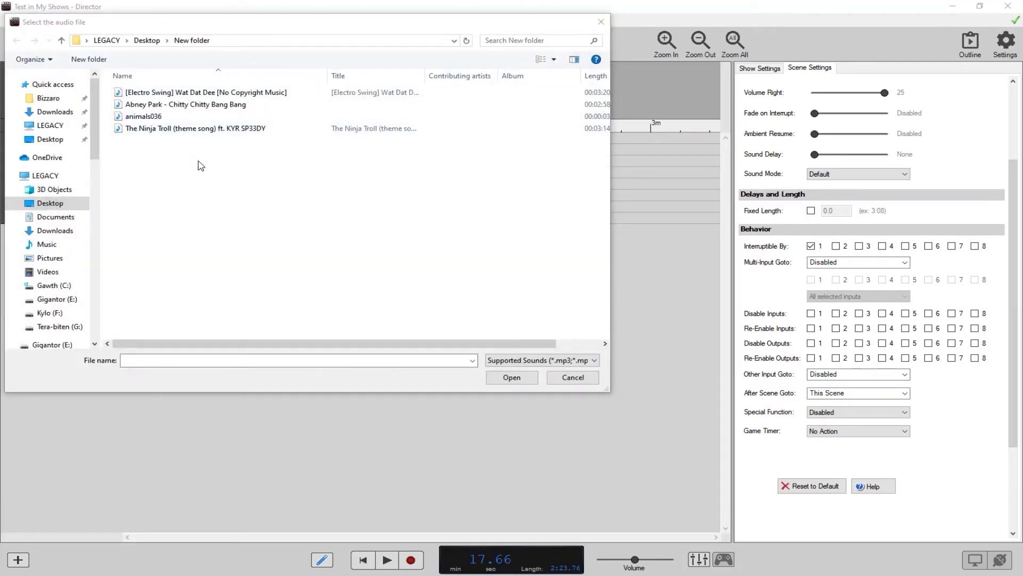
pyautogui.click(196, 104)
pyautogui.click(511, 380)
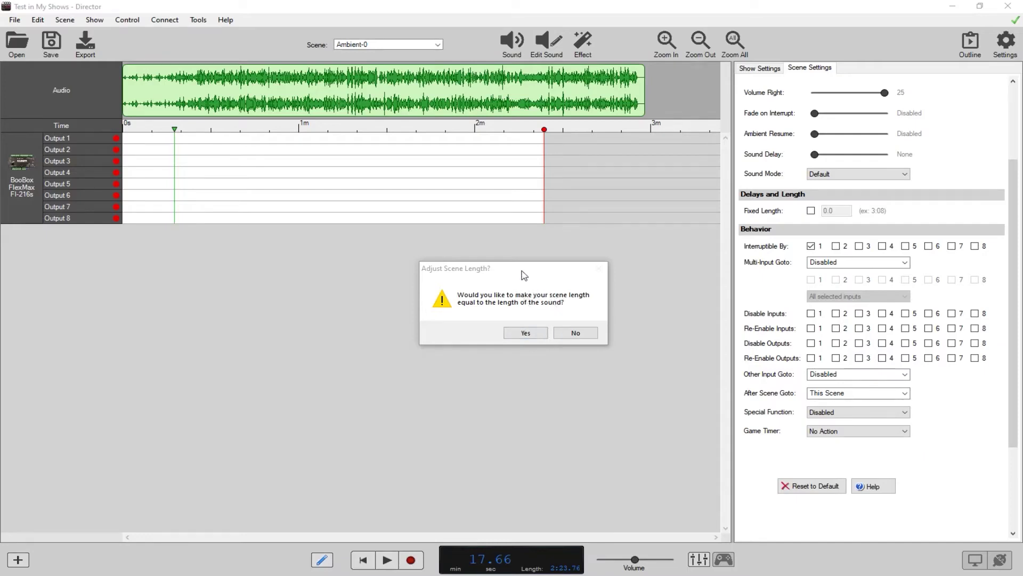
pyautogui.click(526, 333)
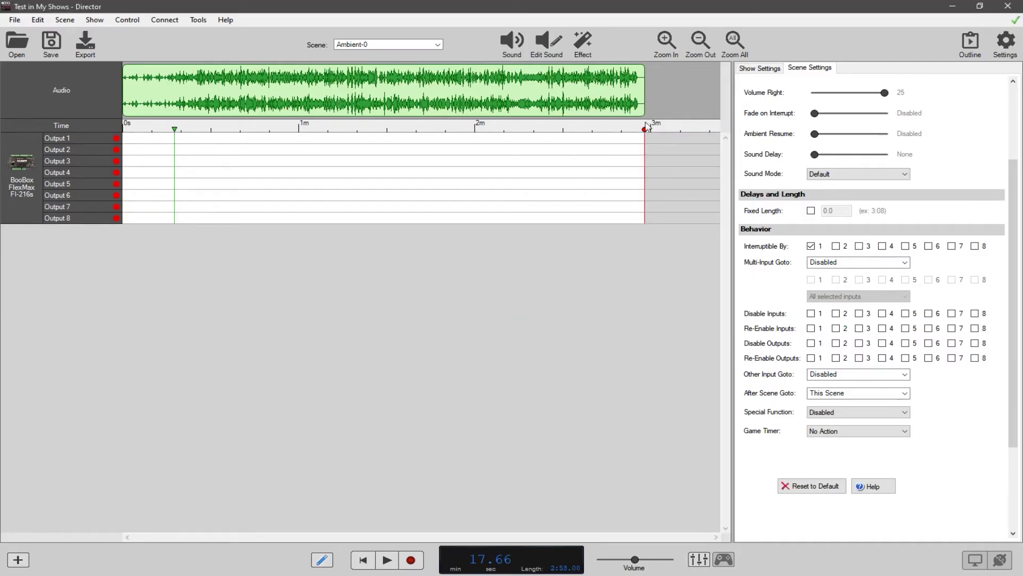
pyautogui.moveTo(644, 129)
pyautogui.mouseDown()
pyautogui.moveTo(686, 131)
pyautogui.moveTo(564, 129)
pyautogui.moveTo(597, 121)
pyautogui.moveTo(577, 118)
pyautogui.moveTo(686, 130)
pyautogui.mouseUp()
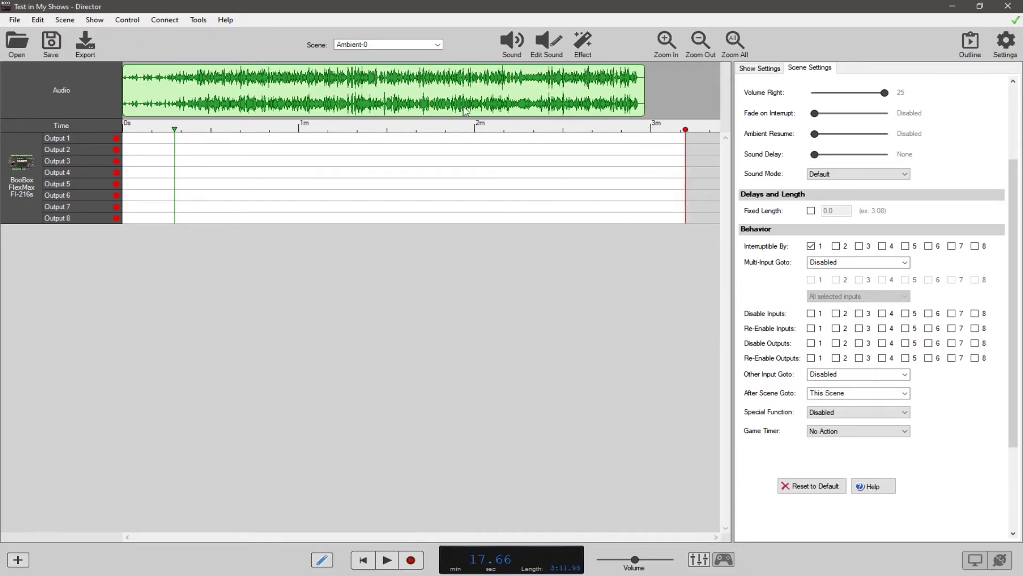
pyautogui.click(15, 20)
pyautogui.click(64, 21)
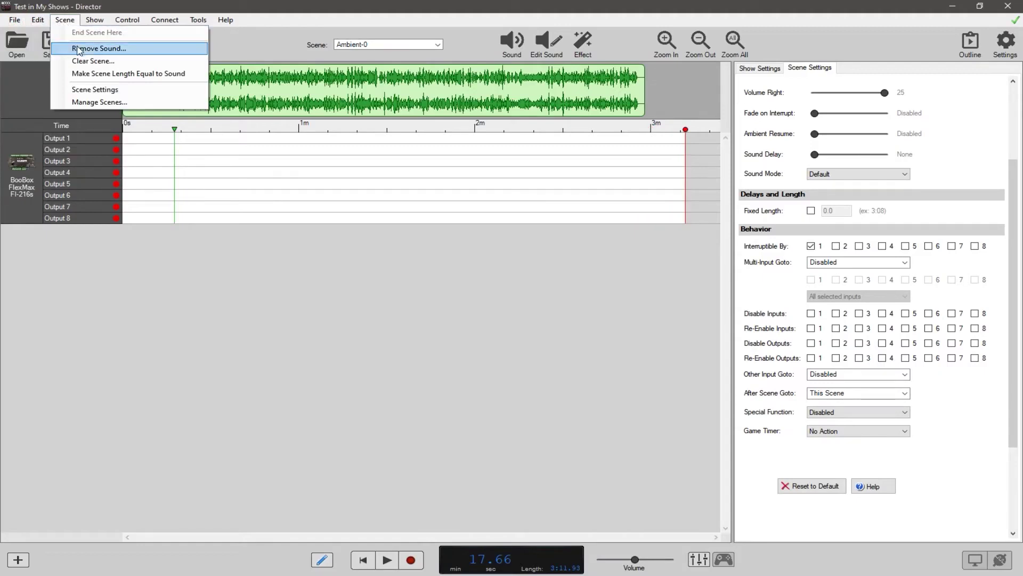
pyautogui.click(92, 75)
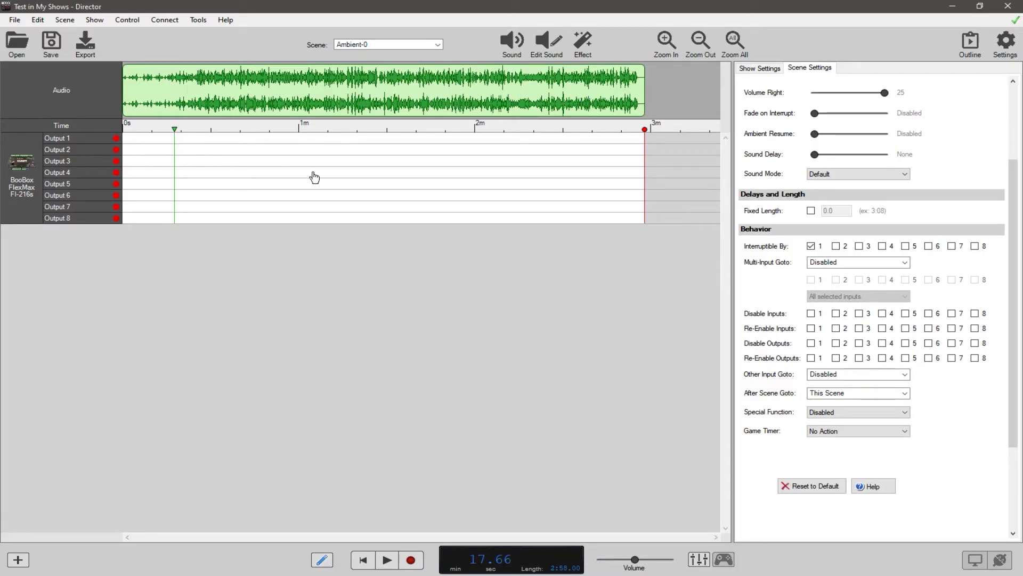
pyautogui.moveTo(230, 161); pyautogui.dragTo(246, 160)
pyautogui.moveTo(293, 172); pyautogui.dragTo(320, 183)
pyautogui.moveTo(344, 183); pyautogui.dragTo(356, 183)
pyautogui.moveTo(393, 172); pyautogui.dragTo(404, 172)
pyautogui.click(422, 160)
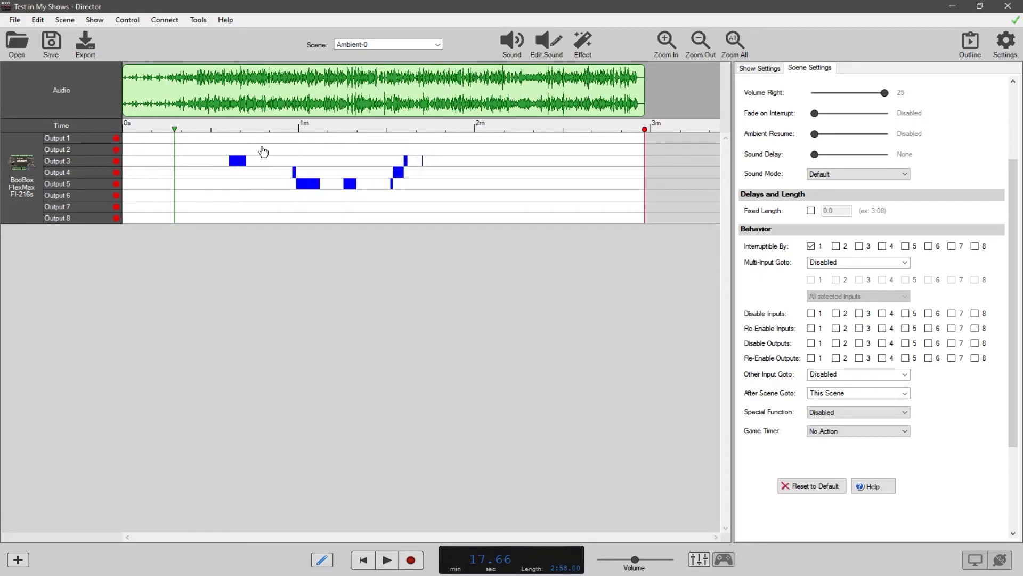
pyautogui.click(37, 19)
pyautogui.click(48, 34)
pyautogui.click(37, 20)
pyautogui.click(49, 33)
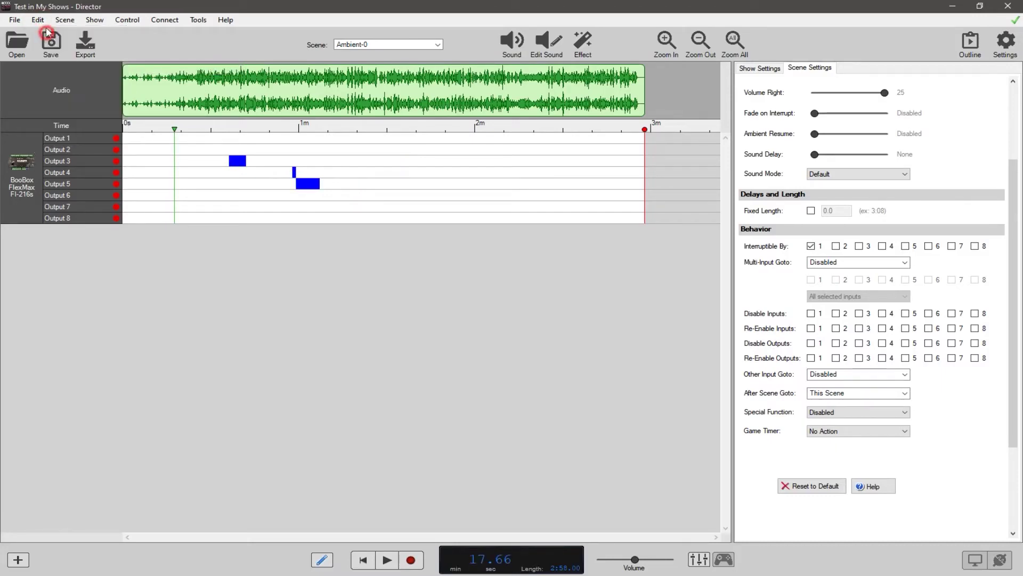
pyautogui.click(37, 20)
pyautogui.click(49, 32)
pyautogui.click(38, 20)
pyautogui.click(49, 32)
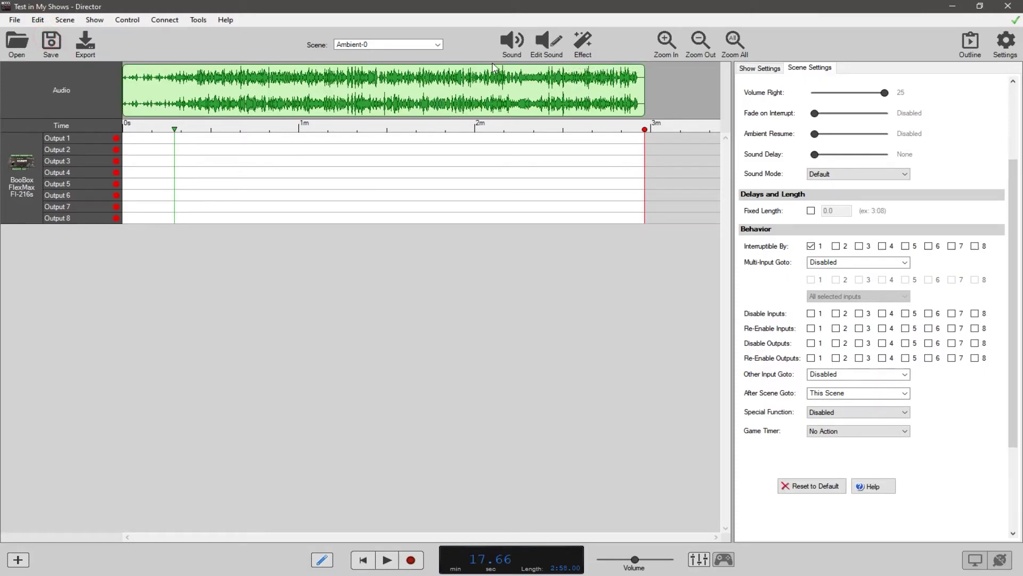
# Open the scene's 2:58 track in the Sound Editor, then move and resize its window.
pyautogui.click(543, 45)
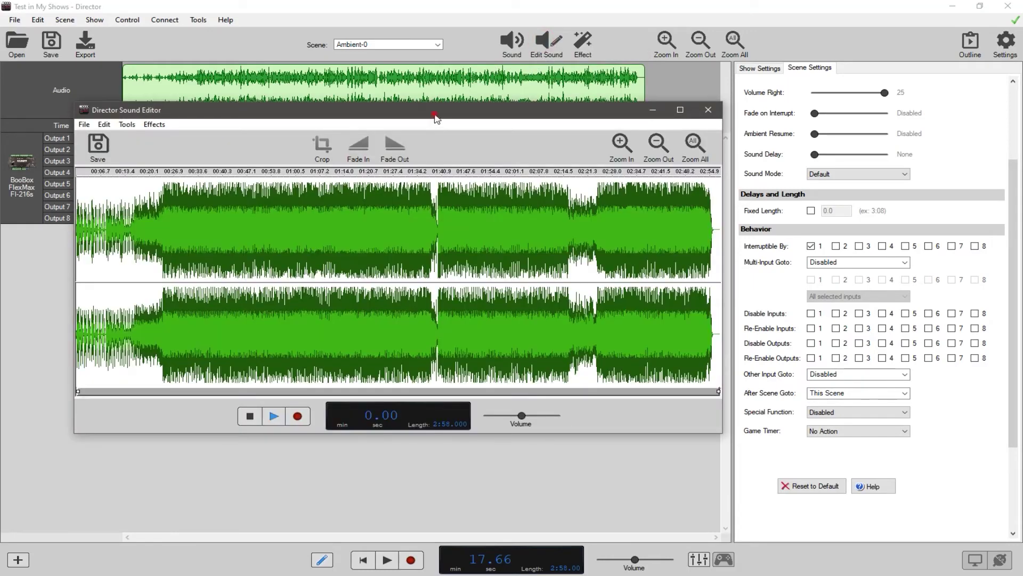
pyautogui.moveTo(436, 117); pyautogui.dragTo(420, 102)
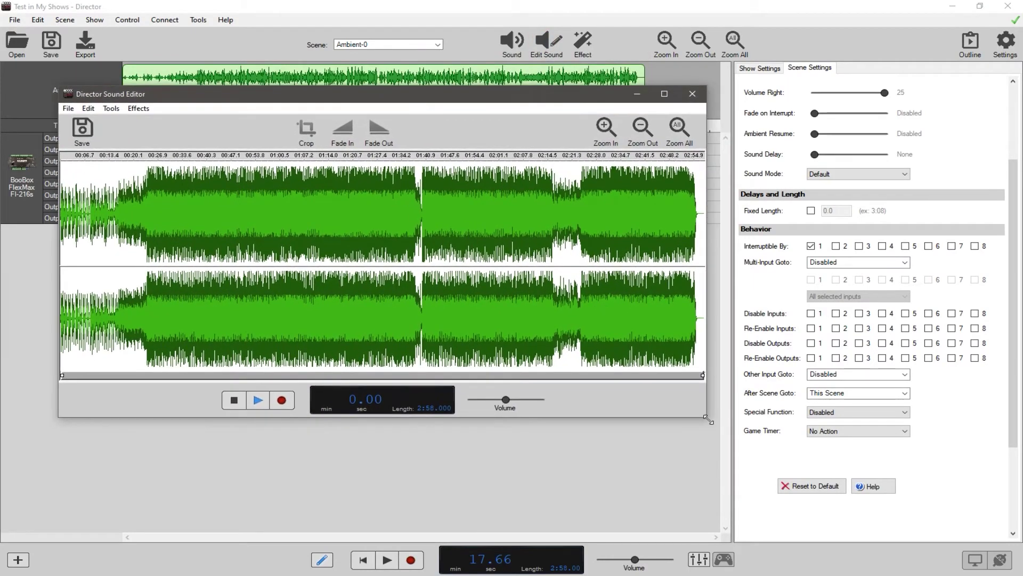
pyautogui.moveTo(708, 420); pyautogui.dragTo(738, 419)
pyautogui.moveTo(592, 101); pyautogui.dragTo(638, 125)
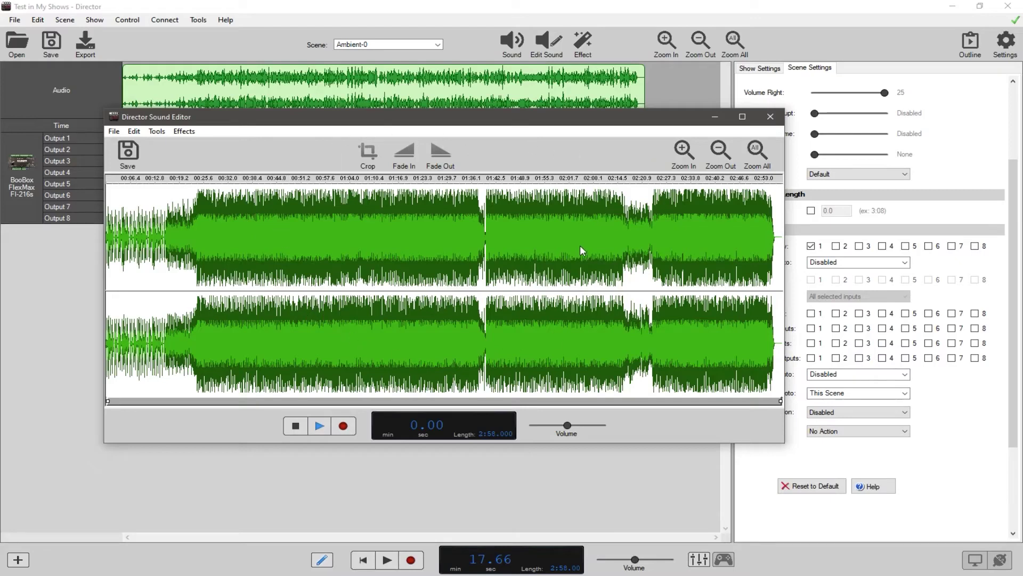
pyautogui.click(184, 131)
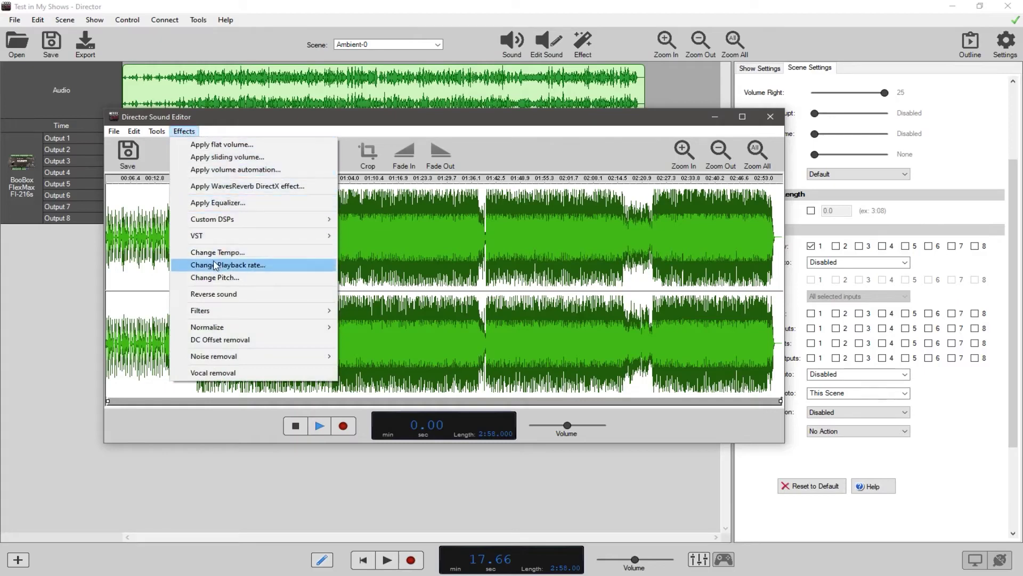
pyautogui.moveTo(232, 335)
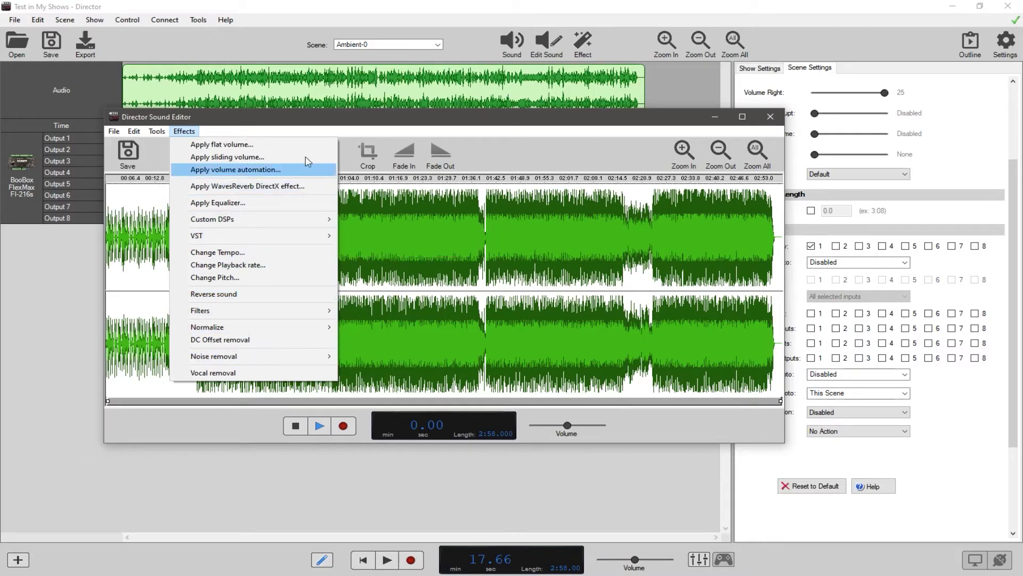
pyautogui.click(296, 126)
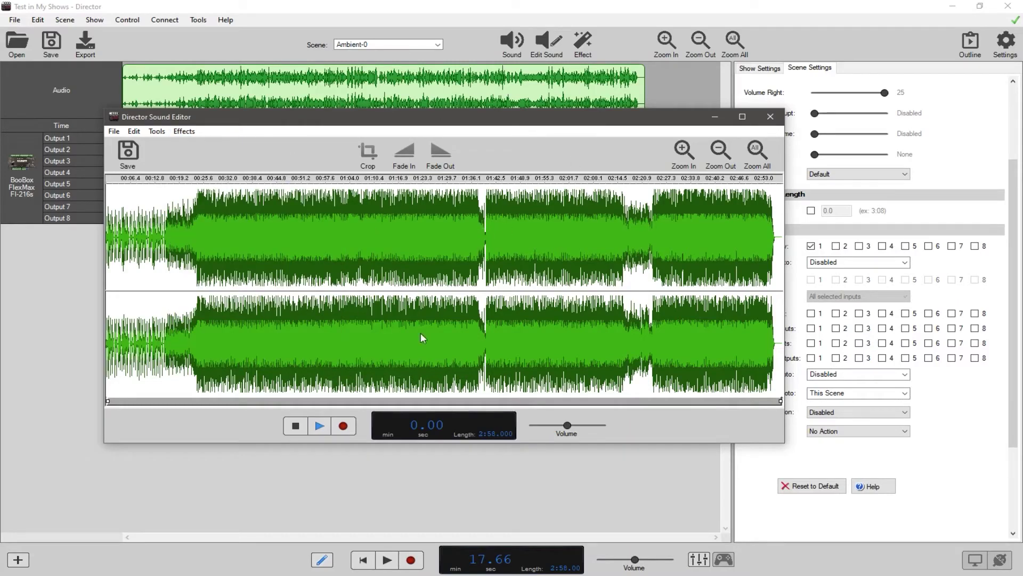
pyautogui.click(184, 131)
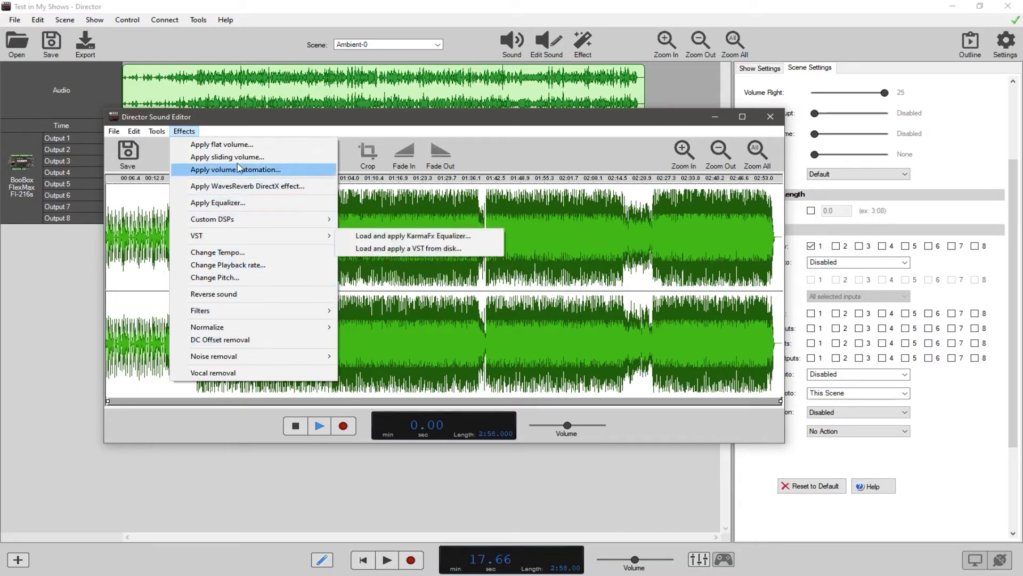
pyautogui.moveTo(120, 133)
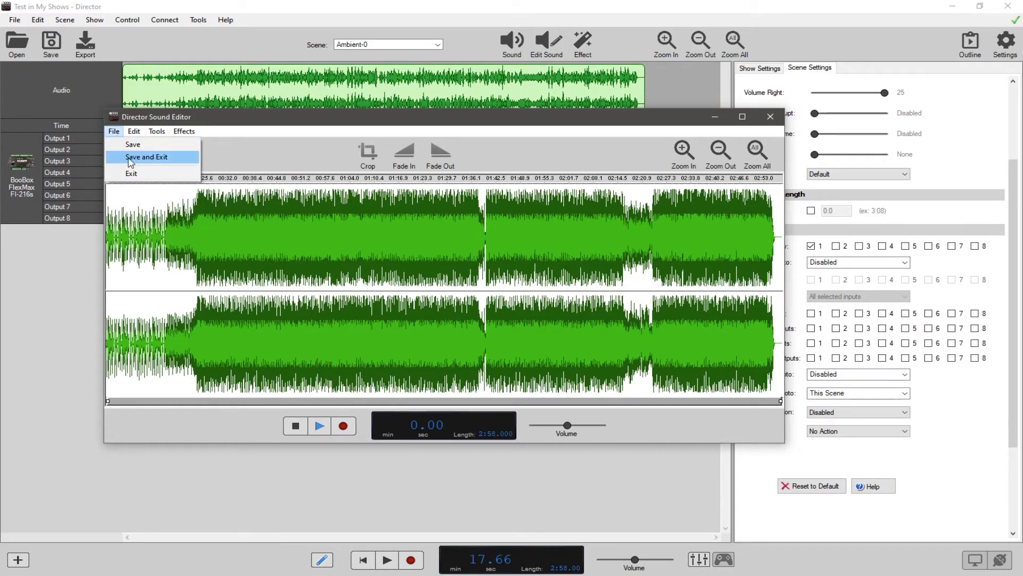
# Crop the waveform to the range 0:16.8–2:10.0.
pyautogui.click(296, 118)
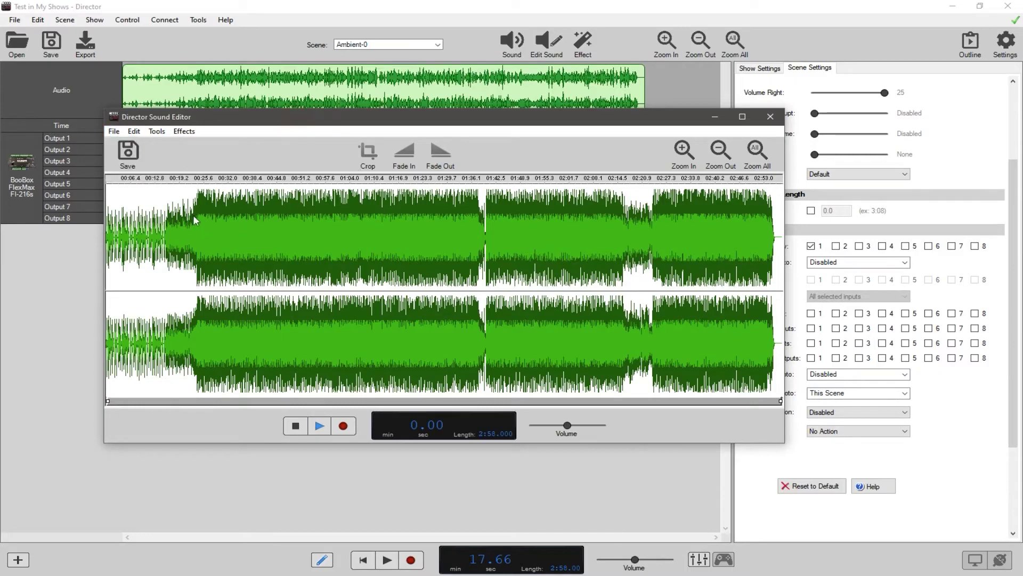
pyautogui.moveTo(170, 199); pyautogui.dragTo(600, 319)
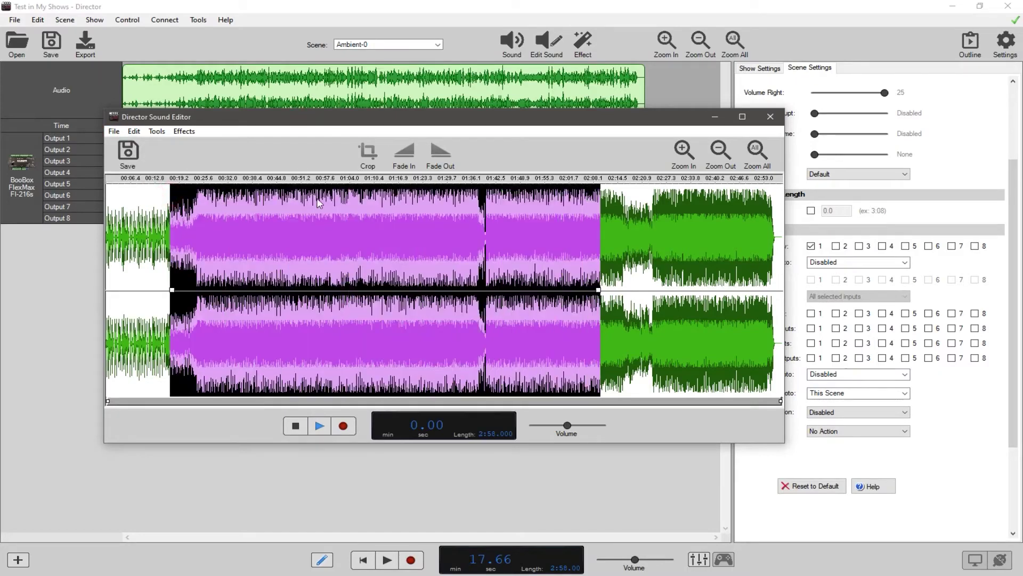
pyautogui.click(370, 155)
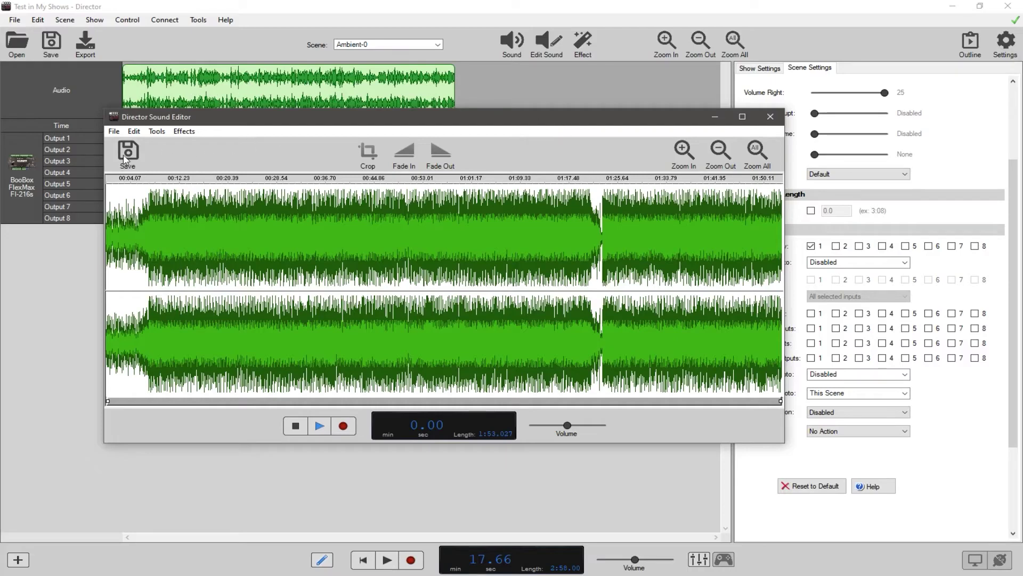
# Close the Sound Editor to return to the Ambient-0 scene.
pyautogui.click(114, 132)
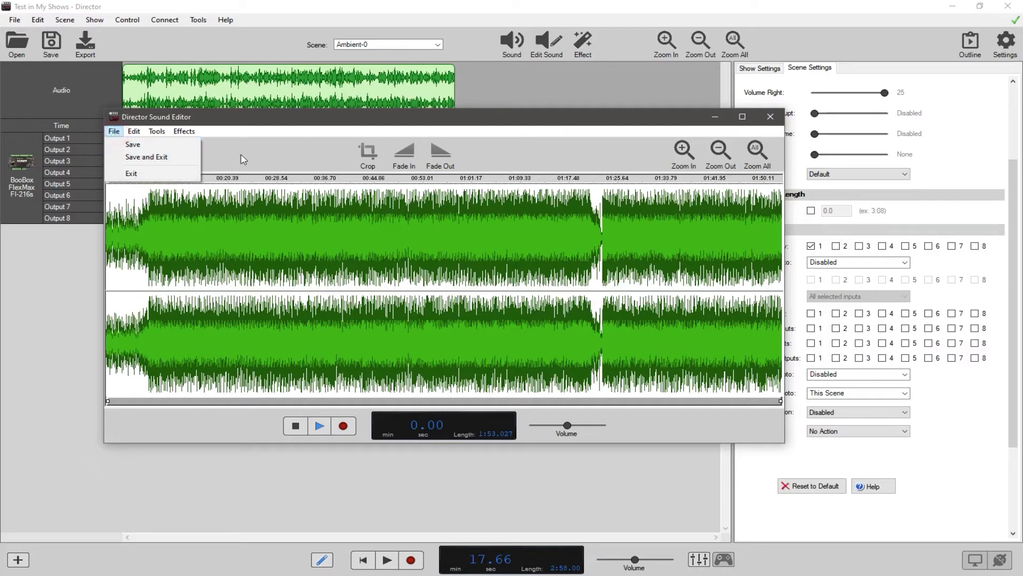
pyautogui.click(525, 122)
pyautogui.click(770, 116)
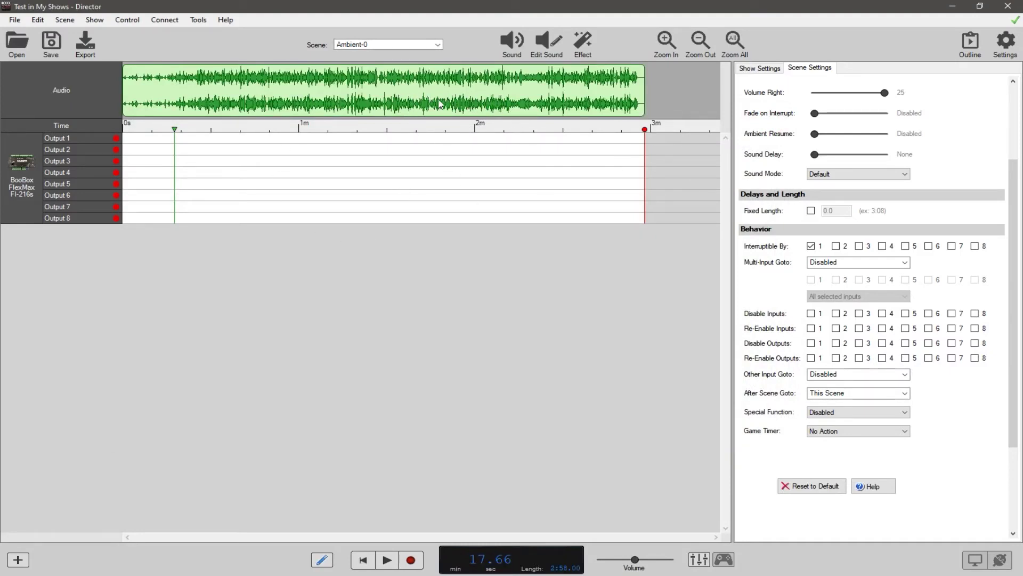
# Reopen the track and insert silence of length 500 at its start, making it 3:03.000.
pyautogui.click(541, 50)
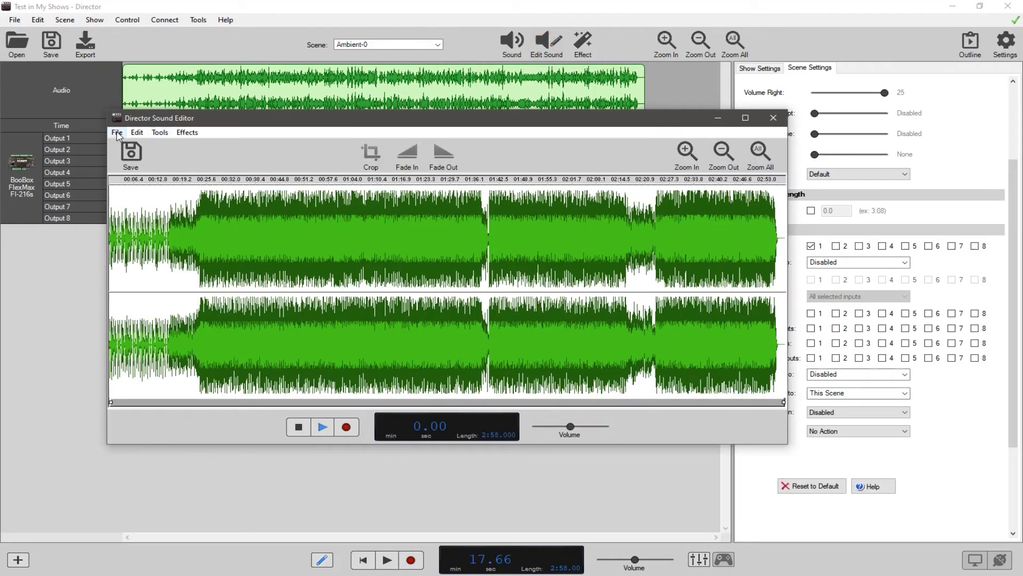
pyautogui.click(136, 132)
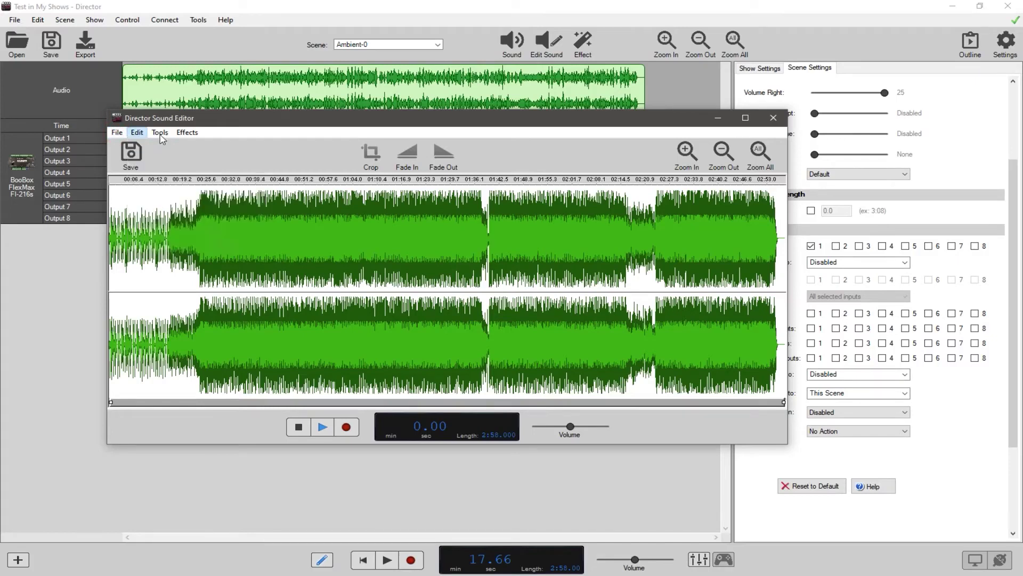
pyautogui.click(160, 133)
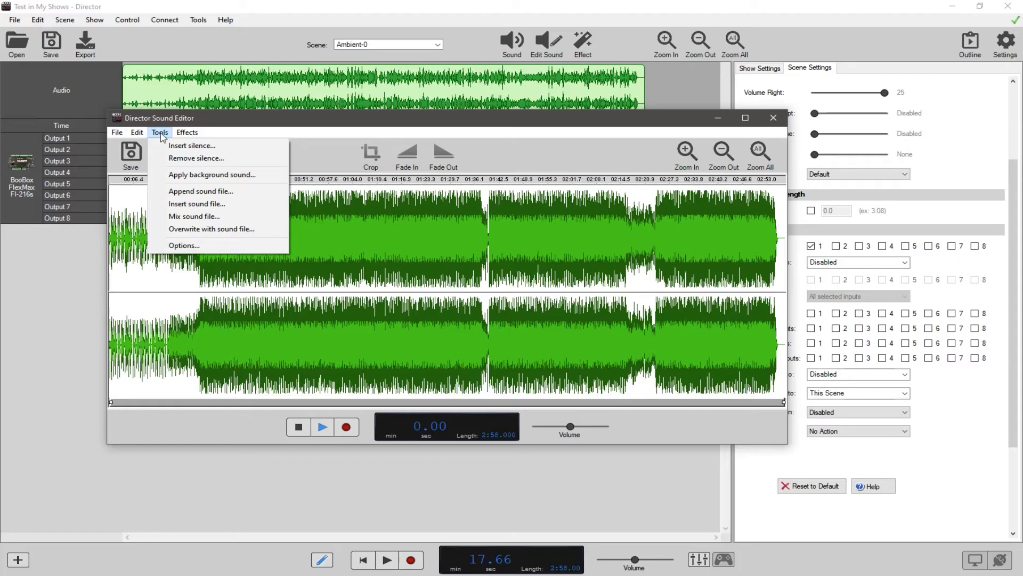
pyautogui.click(190, 146)
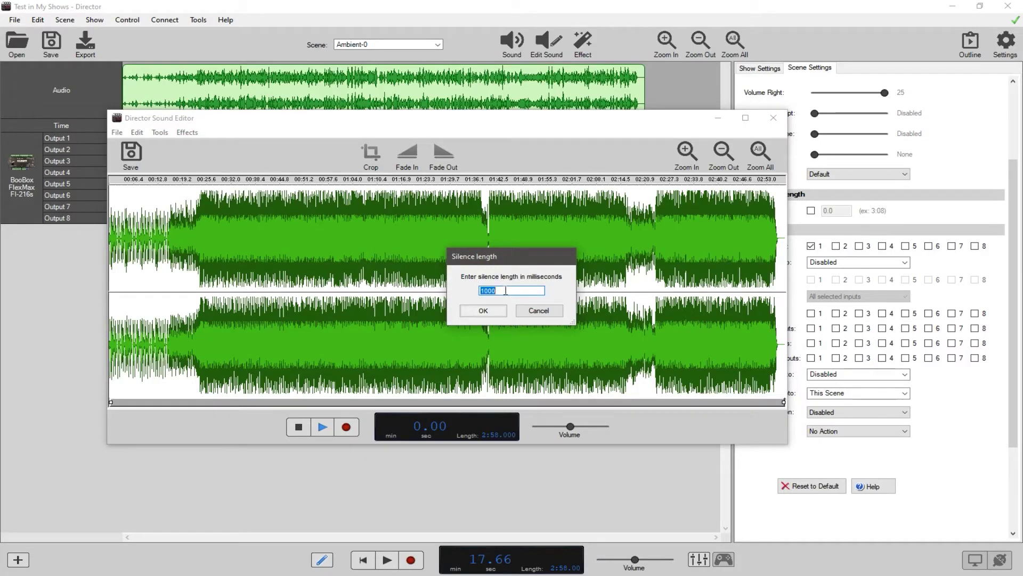
pyautogui.write('500')
pyautogui.click(488, 315)
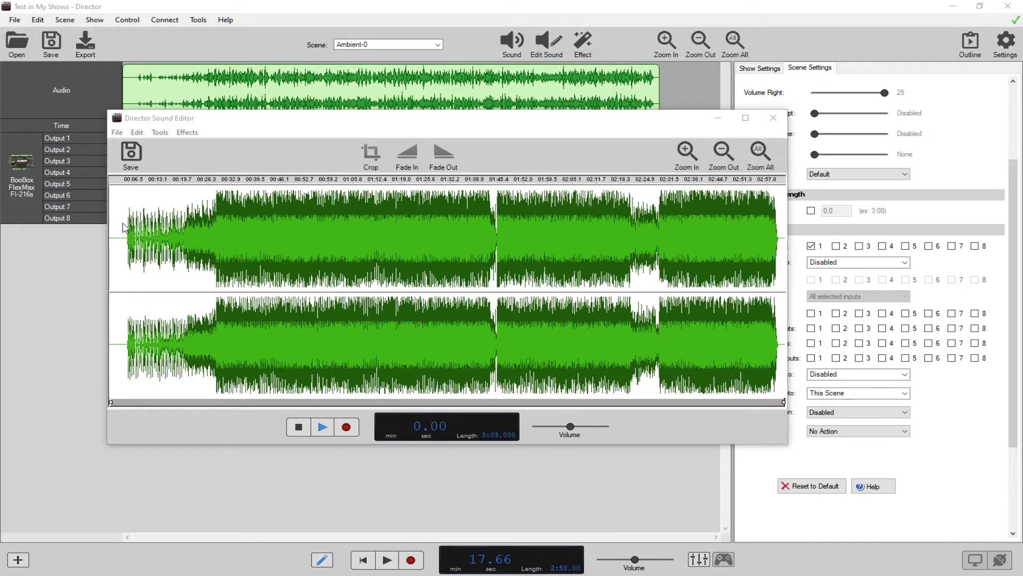
# Remove silence with threshold 1000 and minimal length 500, previewing before and after (2:56.090).
pyautogui.click(322, 426)
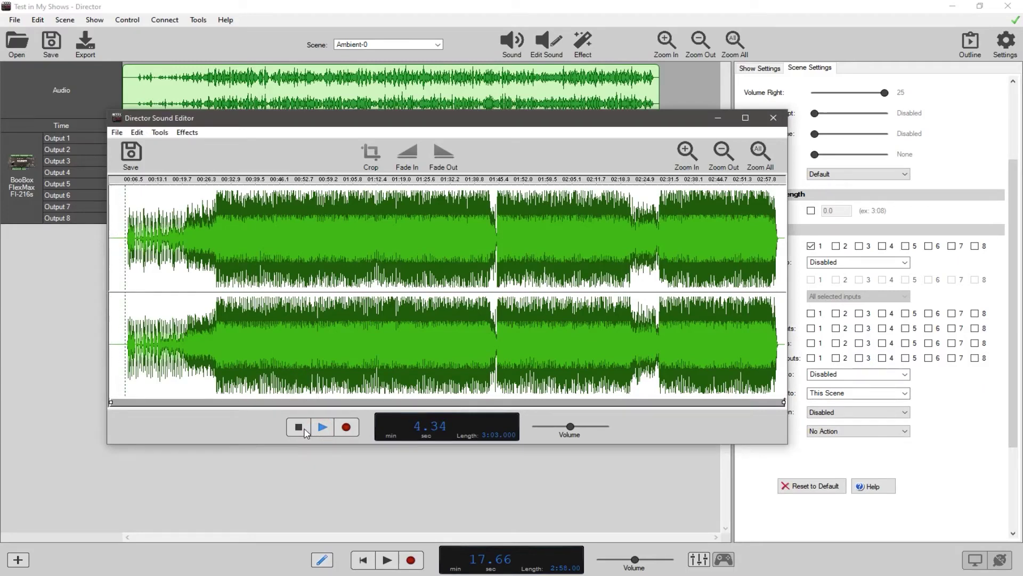
pyautogui.click(306, 433)
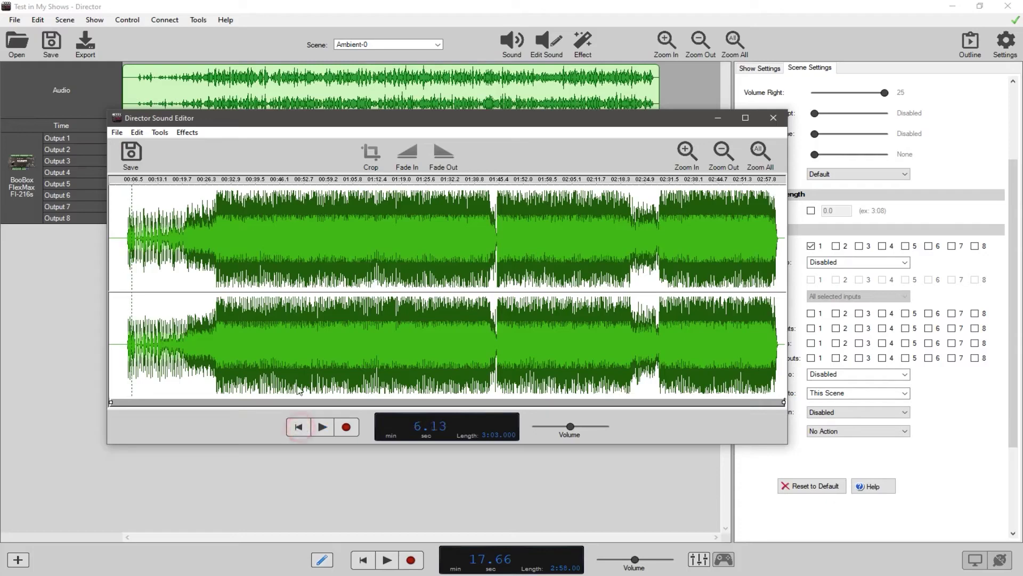
pyautogui.click(160, 132)
pyautogui.click(181, 158)
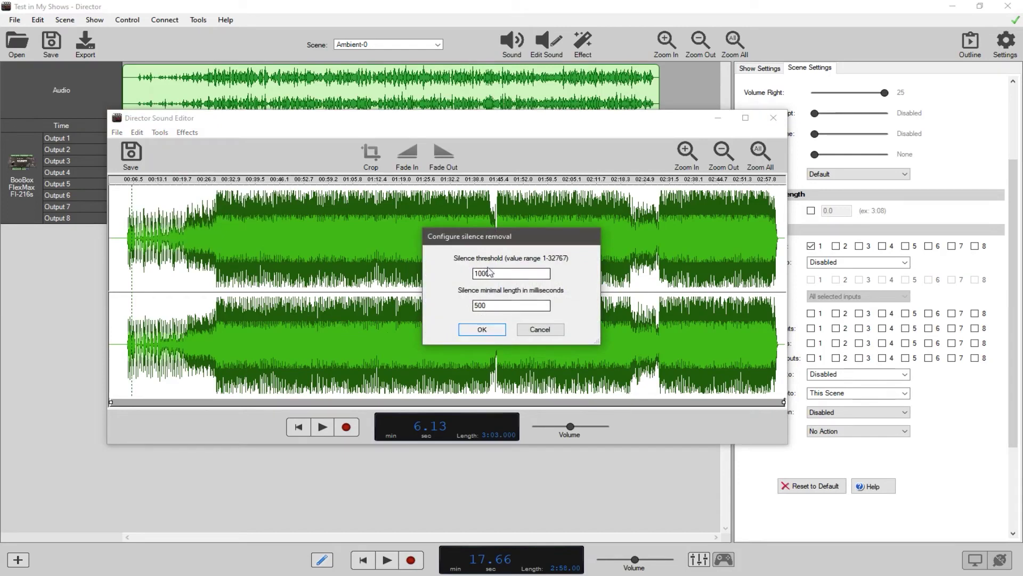
pyautogui.click(481, 330)
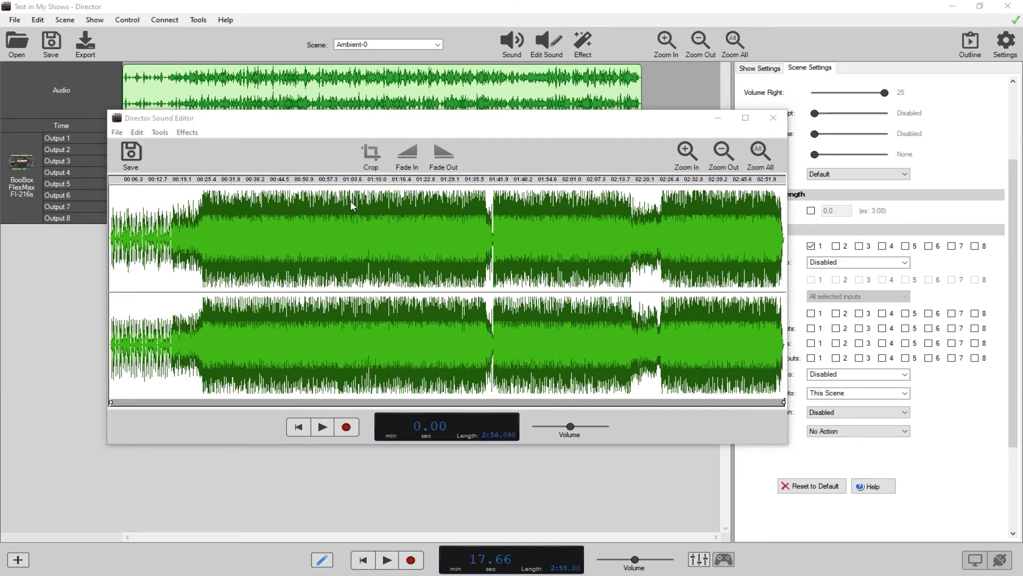
pyautogui.click(323, 429)
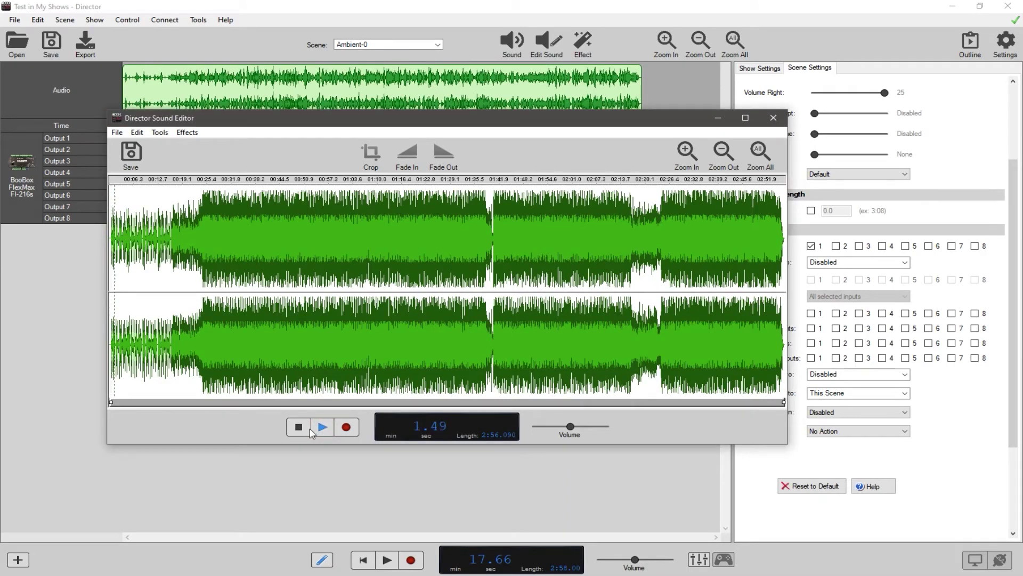
pyautogui.click(298, 426)
pyautogui.click(158, 133)
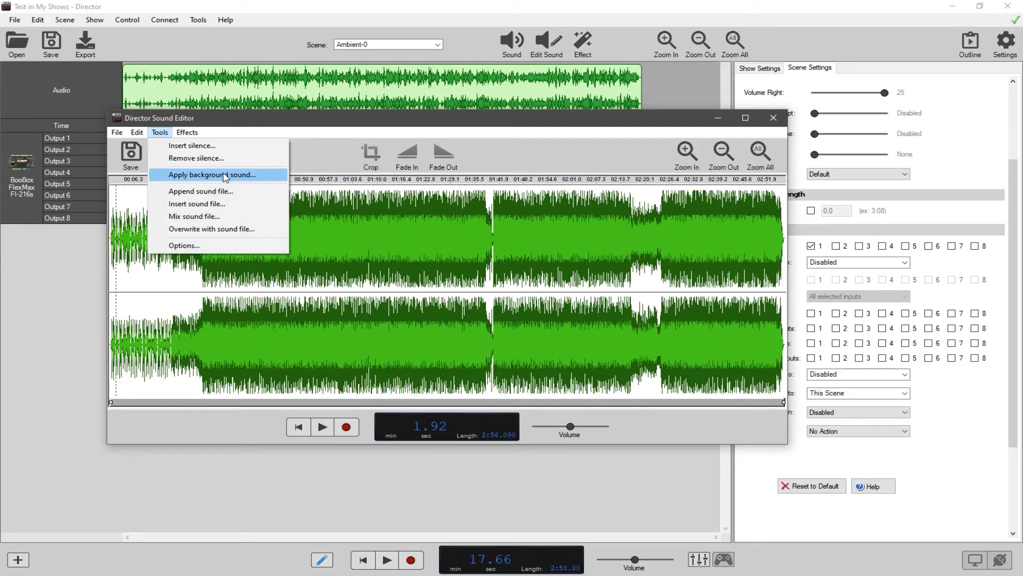
pyautogui.click(274, 122)
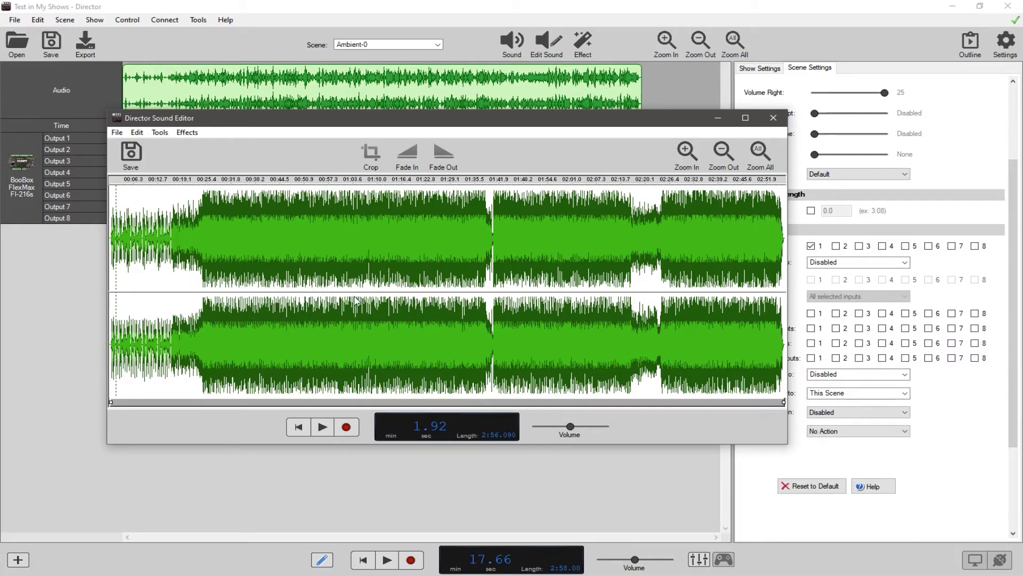
pyautogui.click(159, 133)
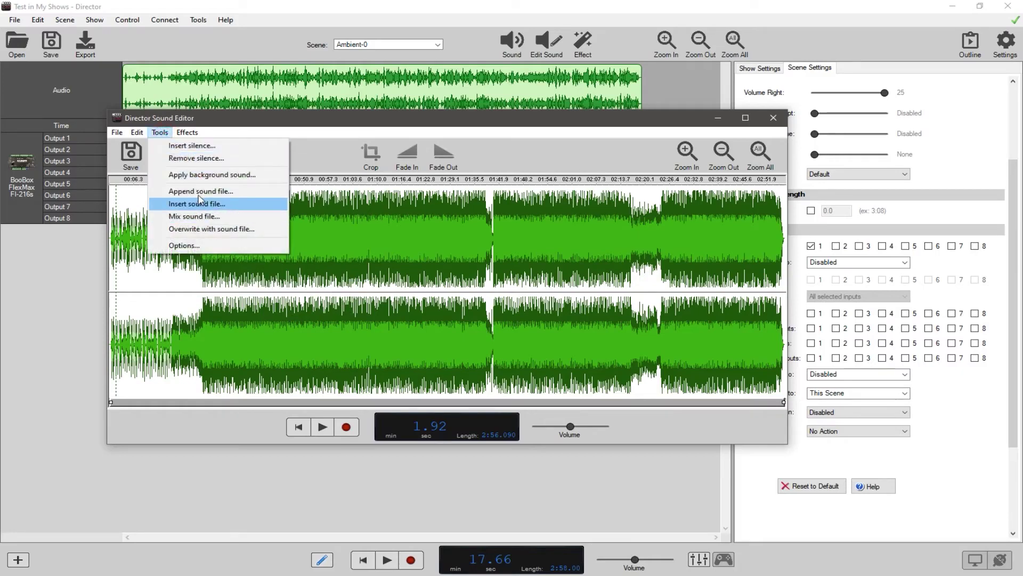
pyautogui.click(197, 175)
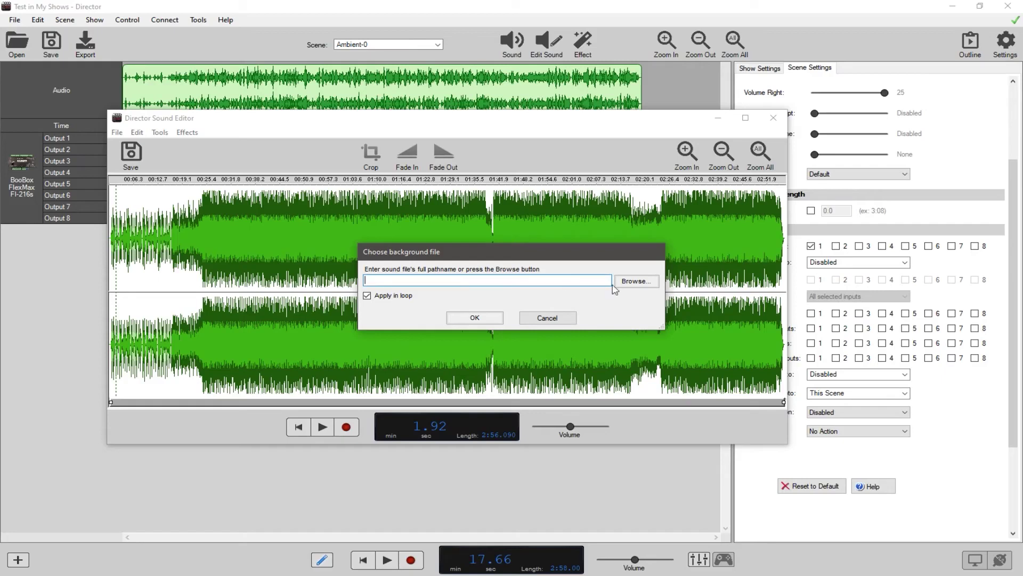
pyautogui.click(647, 280)
pyautogui.click(531, 274)
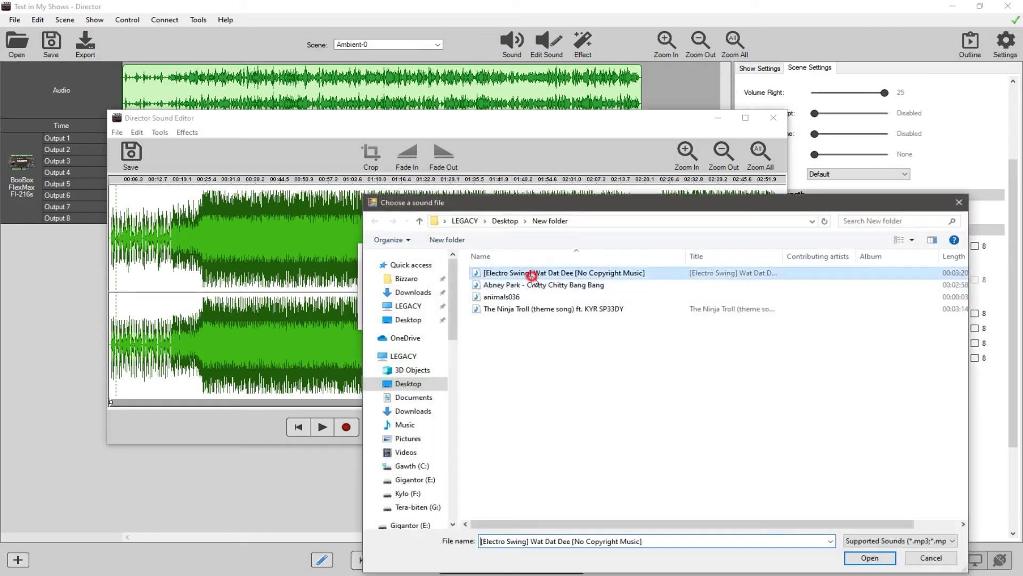
pyautogui.click(868, 557)
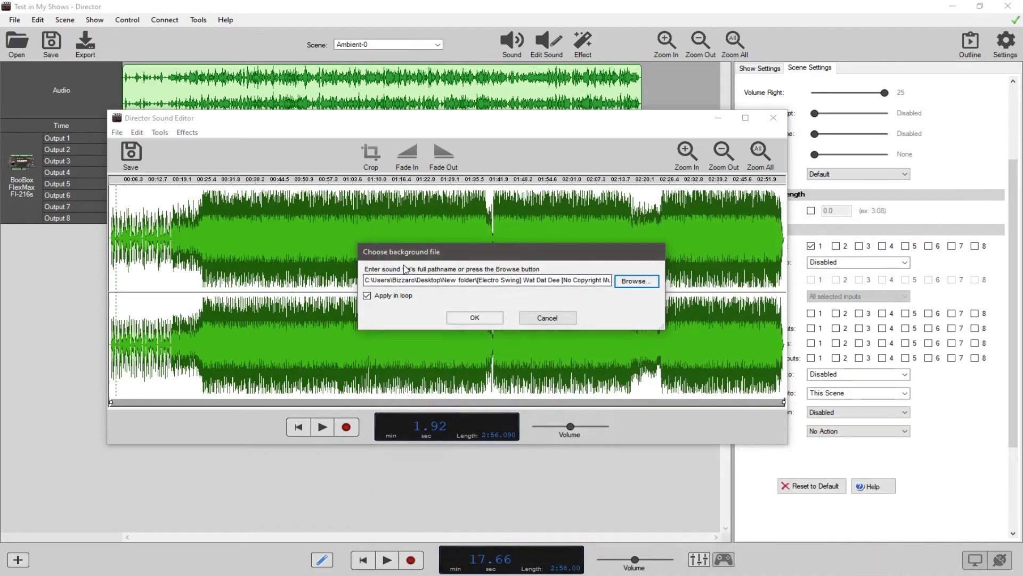
pyautogui.click(483, 320)
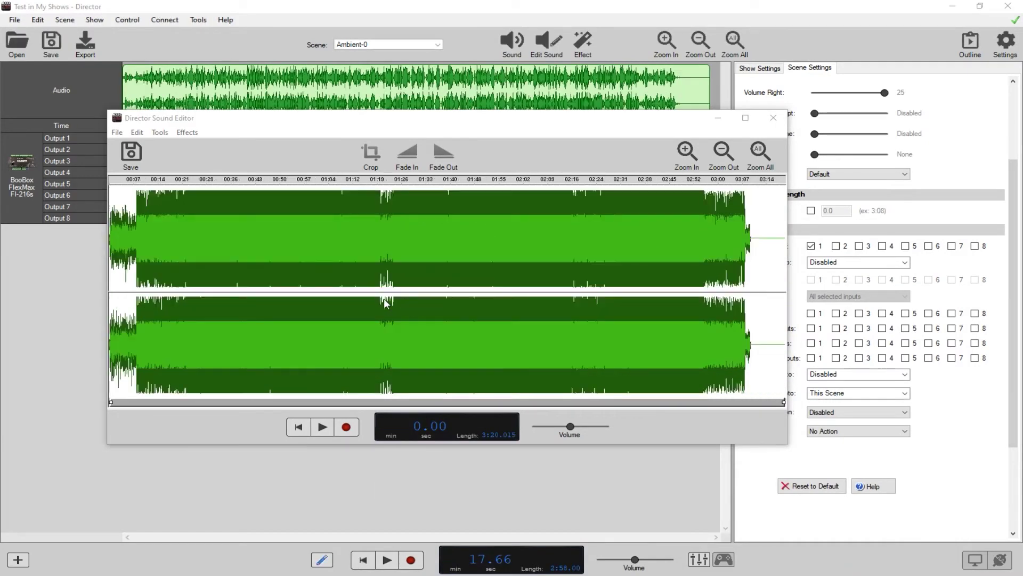
pyautogui.click(323, 427)
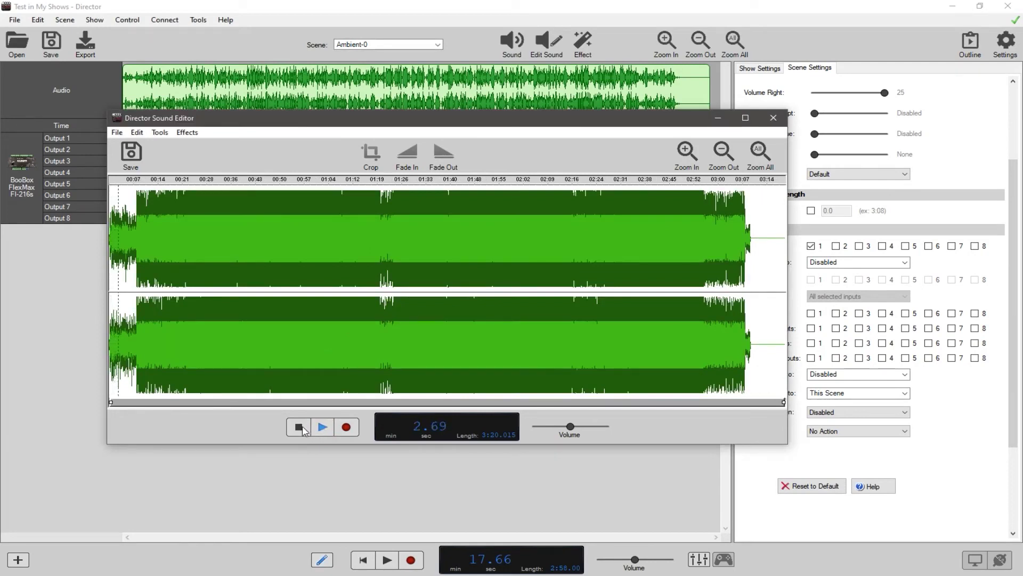
pyautogui.click(299, 427)
pyautogui.click(137, 133)
pyautogui.click(150, 146)
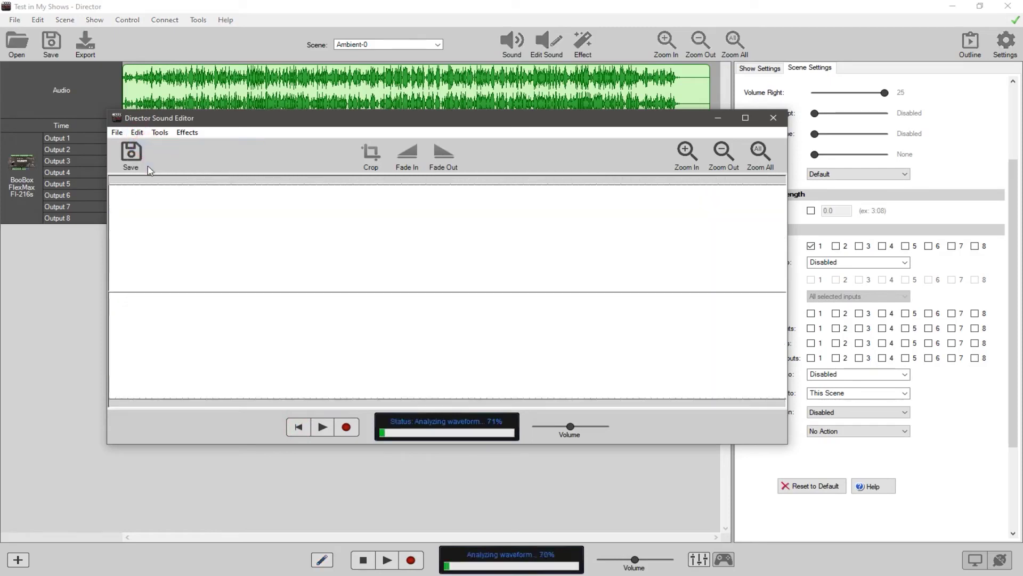
pyautogui.click(159, 132)
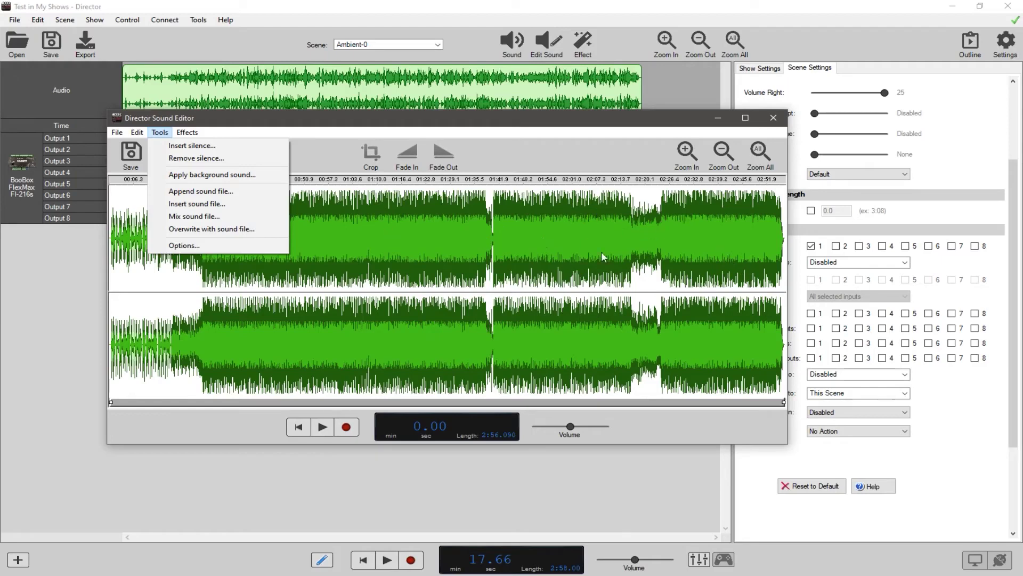
pyautogui.click(210, 229)
pyautogui.click(251, 241)
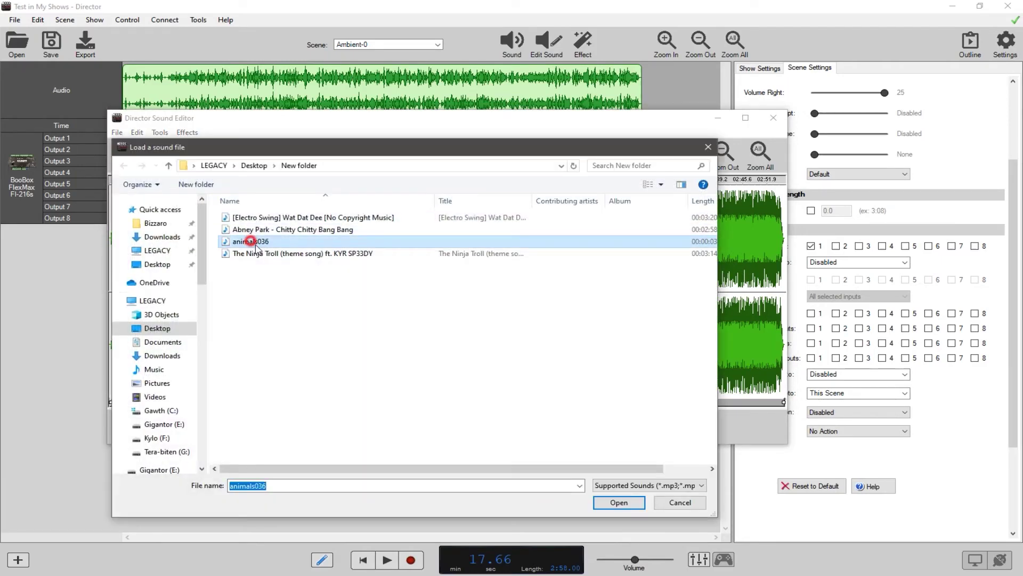
pyautogui.click(618, 502)
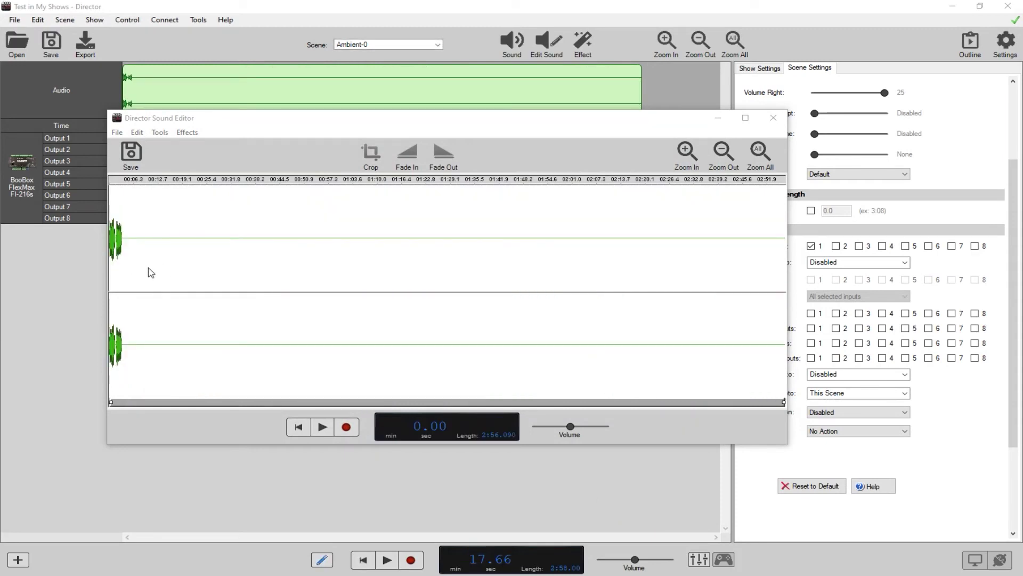
pyautogui.click(322, 427)
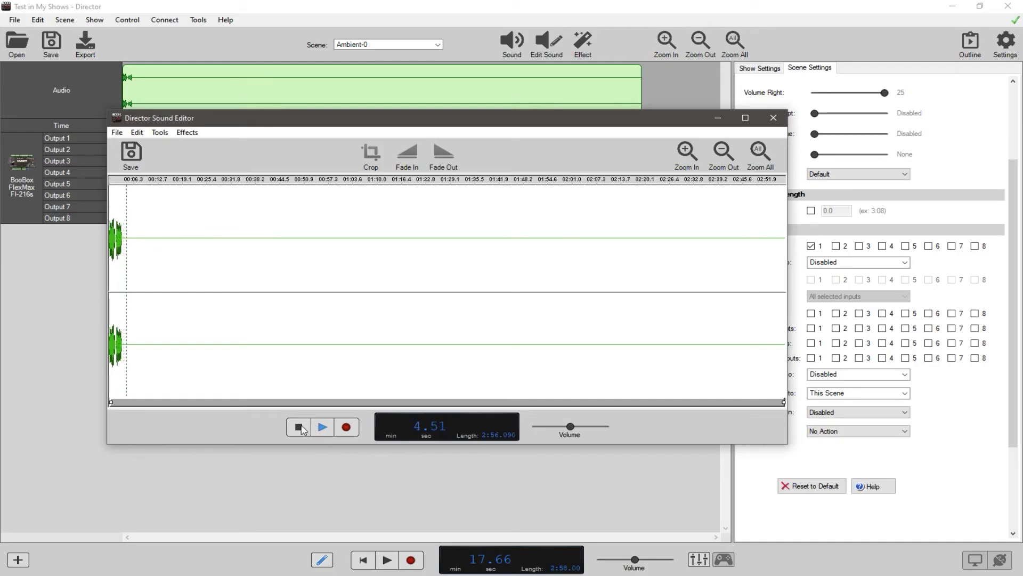
pyautogui.click(300, 428)
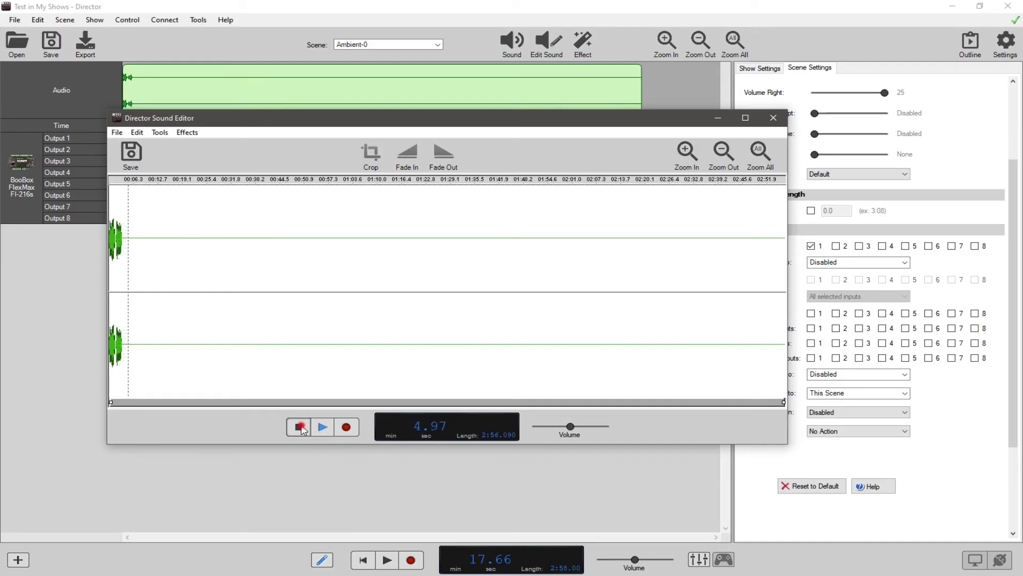
pyautogui.click(485, 401)
pyautogui.click(505, 399)
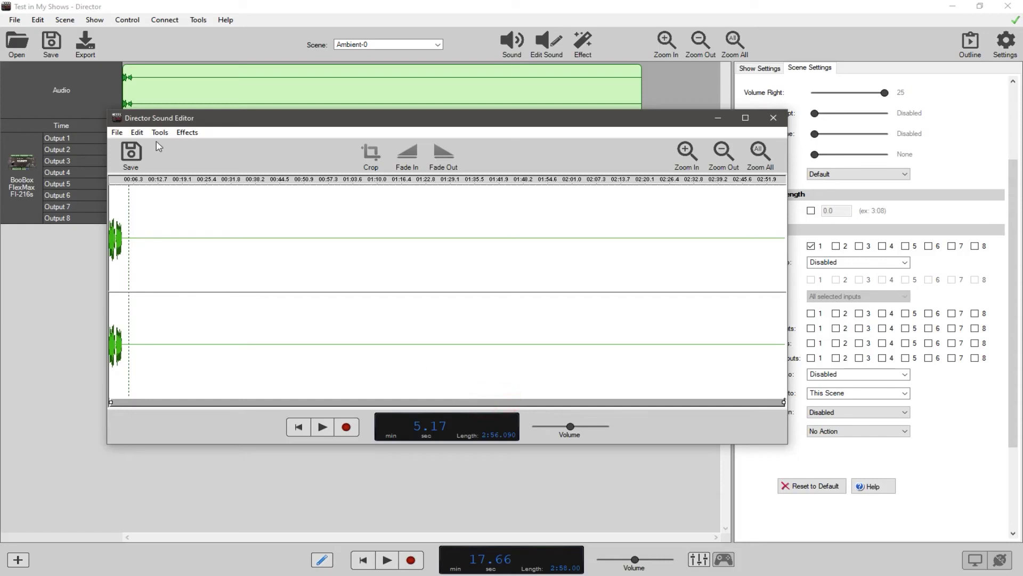
pyautogui.click(137, 132)
pyautogui.click(152, 145)
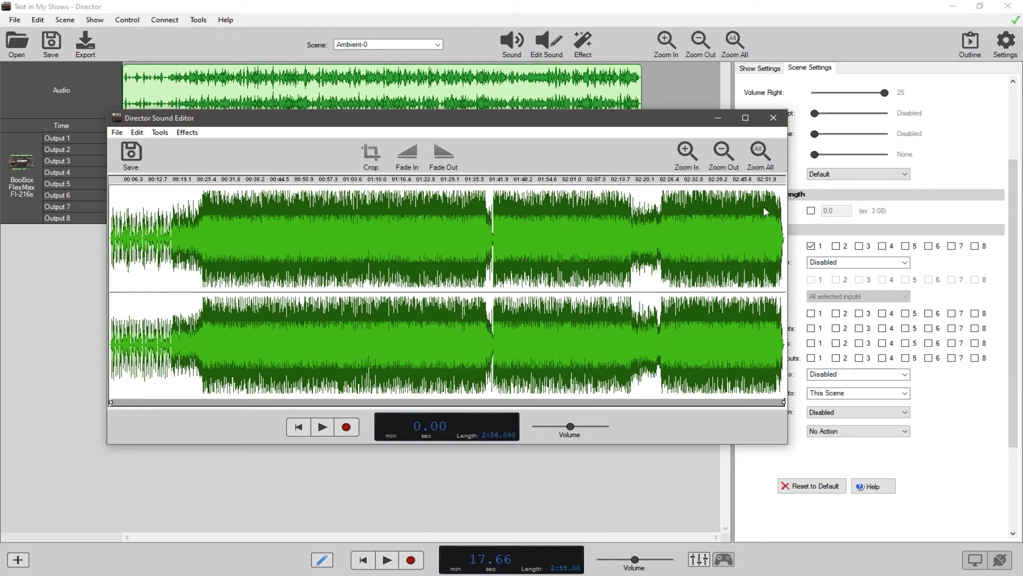
pyautogui.click(156, 134)
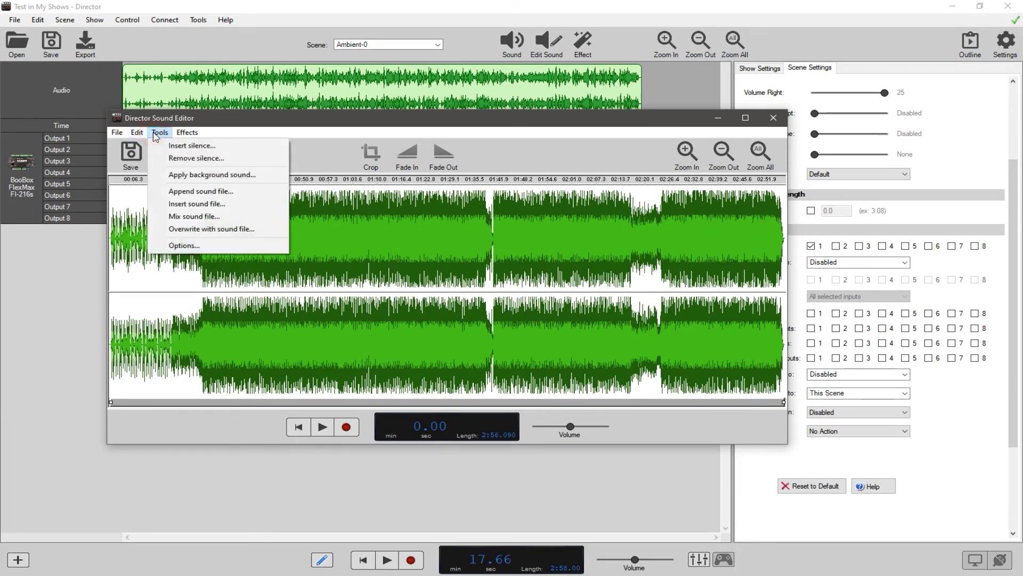
pyautogui.click(193, 246)
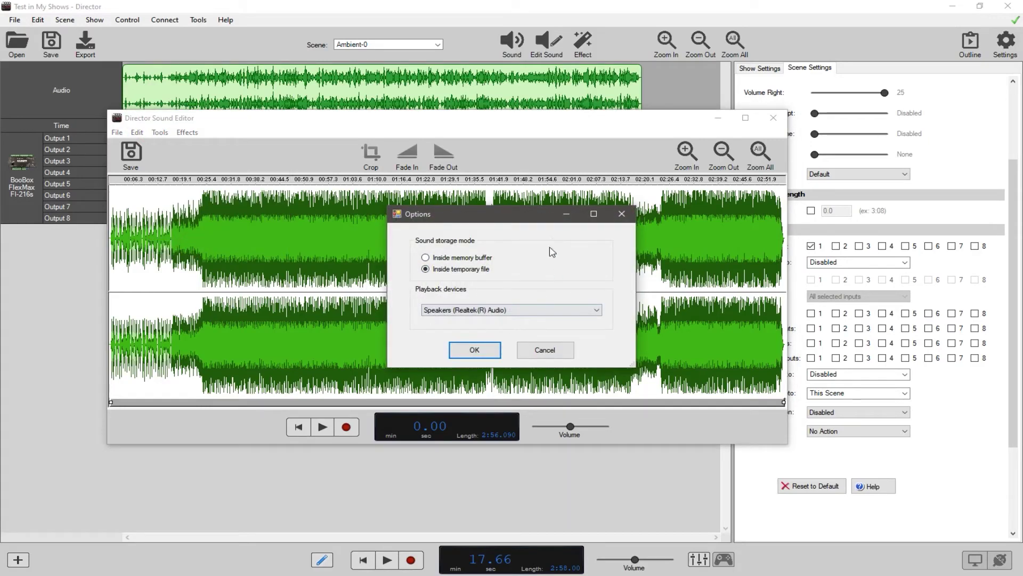
pyautogui.click(496, 311)
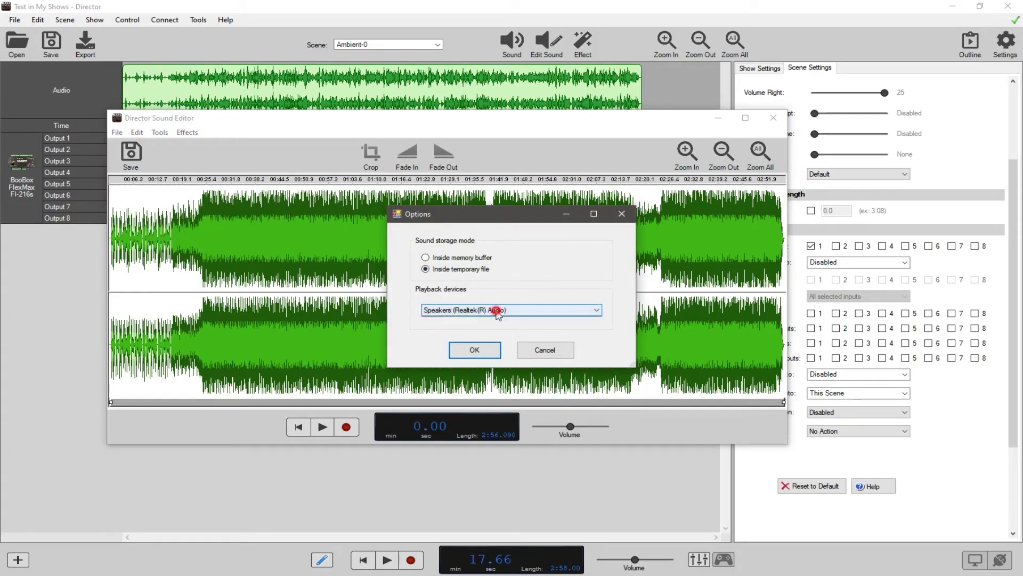
pyautogui.click(496, 311)
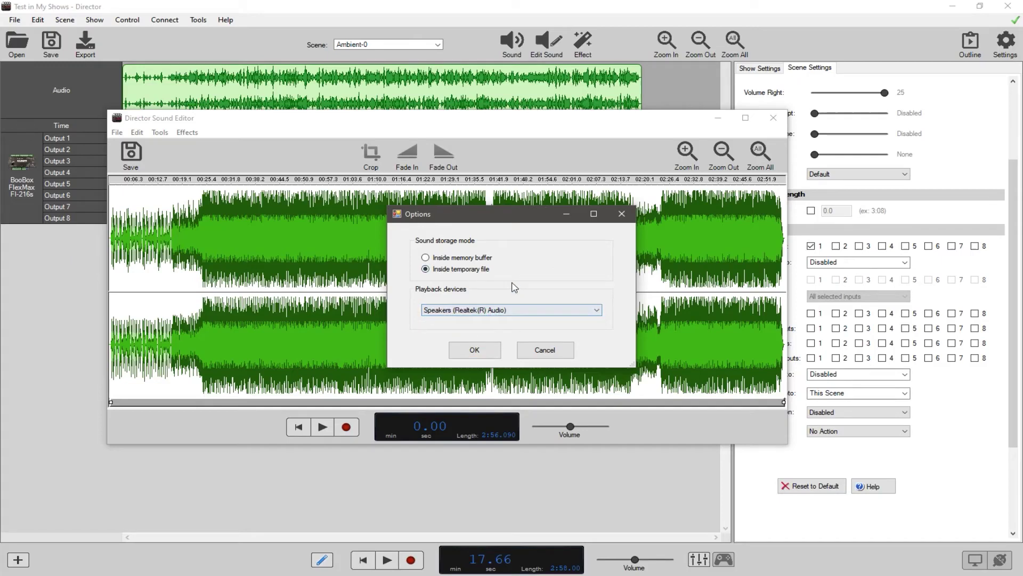
pyautogui.click(533, 349)
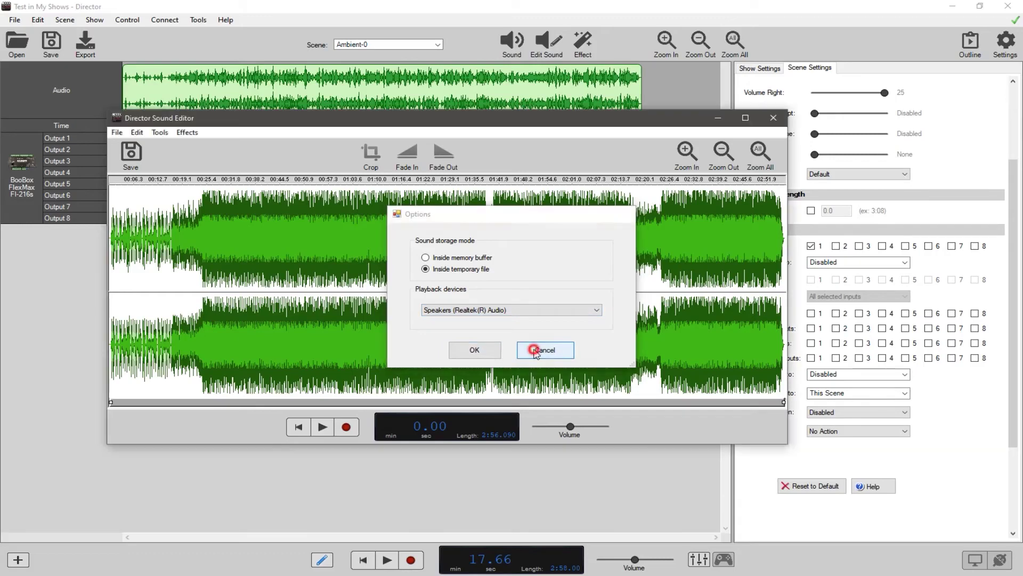
pyautogui.click(420, 118)
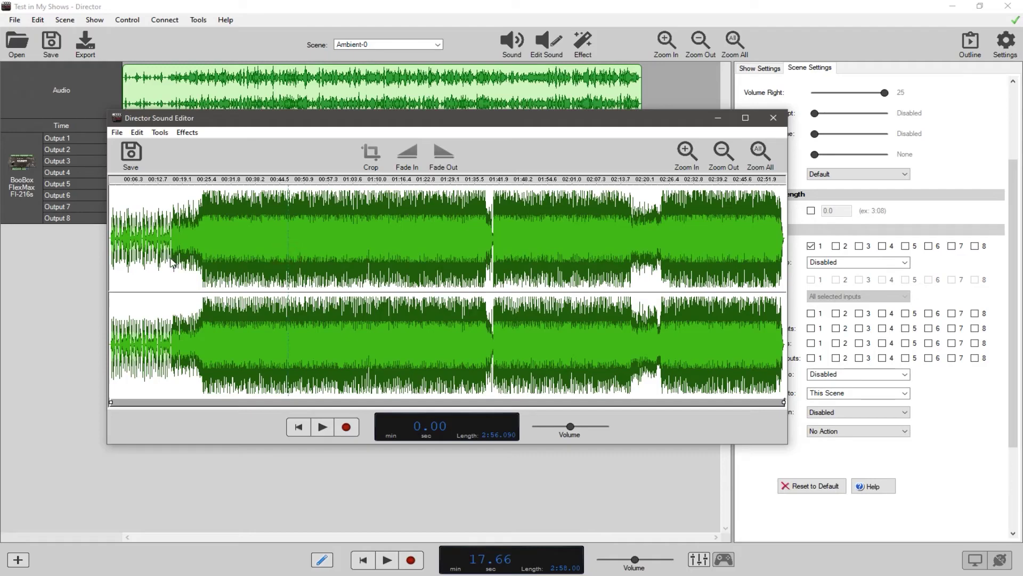
# Crop the track from 0:15 onward, then to about 0:07–1:25 (1:17.023), and play it.
pyautogui.moveTo(170, 260); pyautogui.dragTo(792, 275)
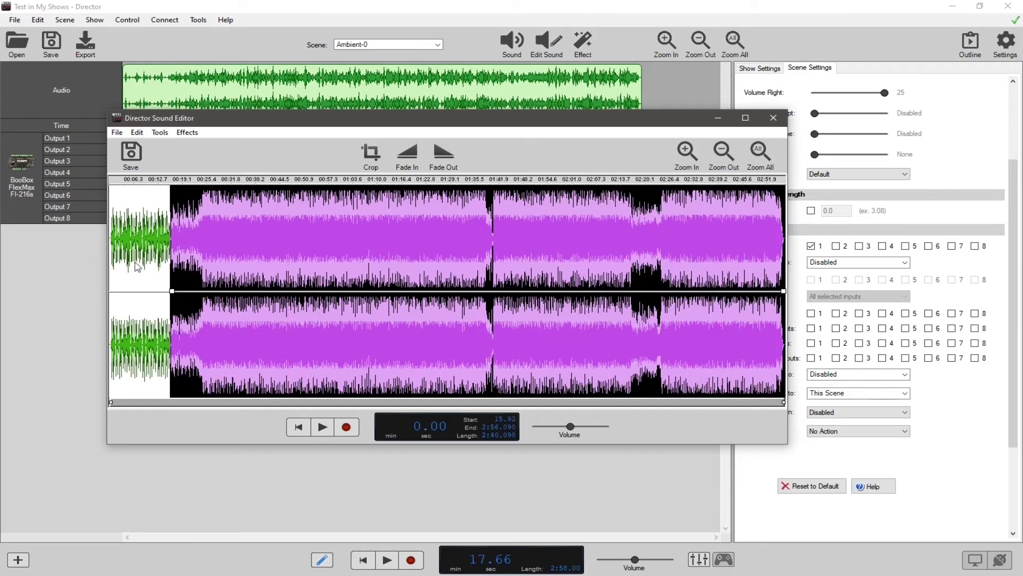
pyautogui.click(369, 158)
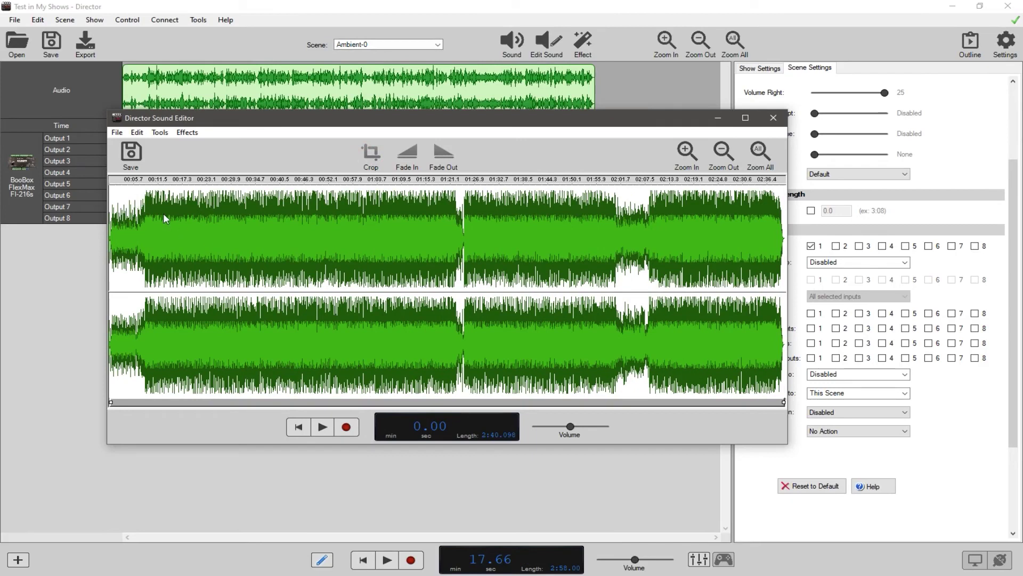
pyautogui.moveTo(143, 207); pyautogui.dragTo(783, 240)
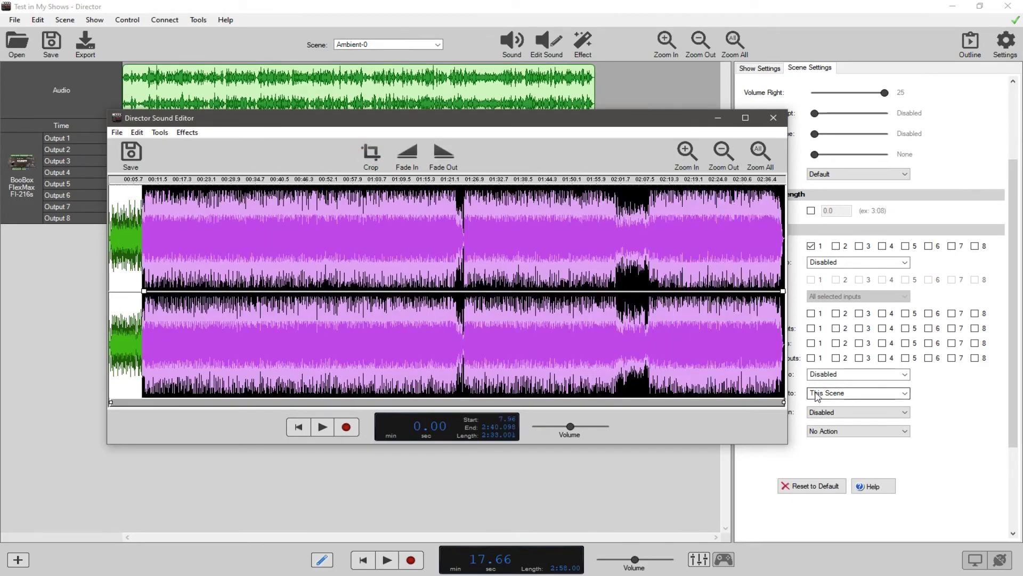
pyautogui.moveTo(469, 277); pyautogui.dragTo(464, 329)
pyautogui.moveTo(139, 253); pyautogui.dragTo(464, 292)
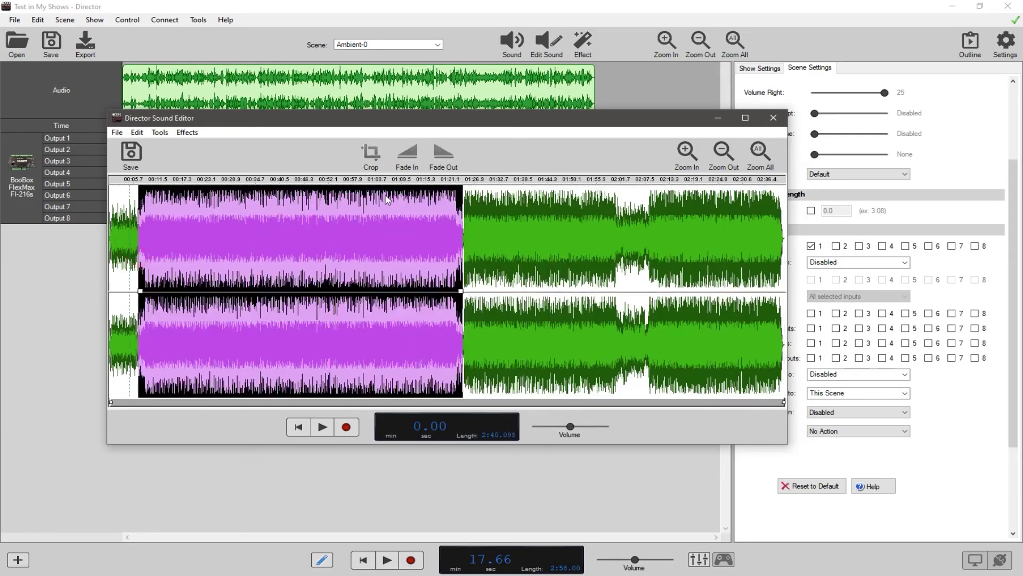
pyautogui.click(371, 155)
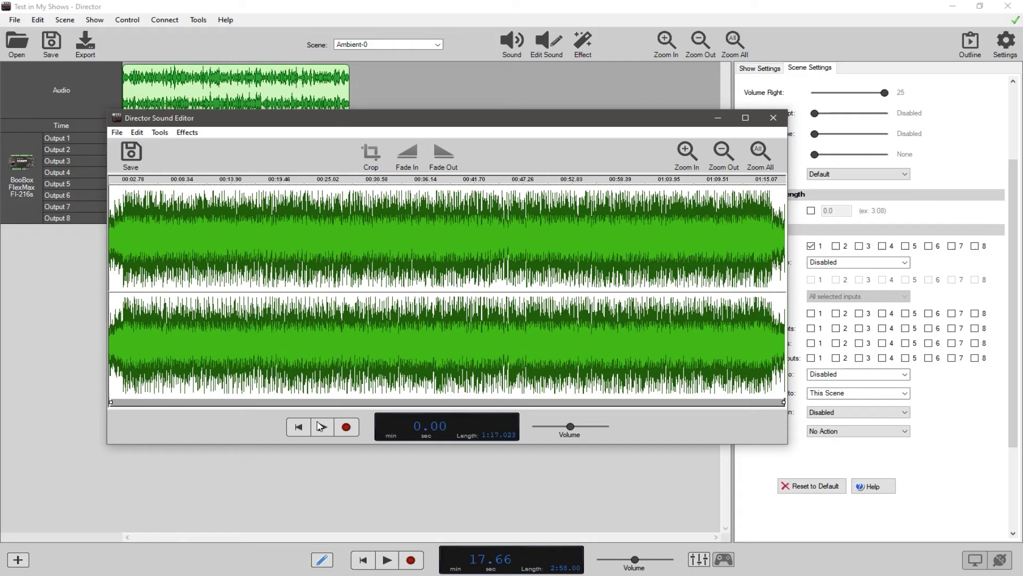
pyautogui.click(322, 427)
# Fade in the first five seconds, preview it, then fade out the last five seconds from 1:12.
pyautogui.click(299, 427)
pyautogui.moveTo(154, 282); pyautogui.dragTo(95, 289)
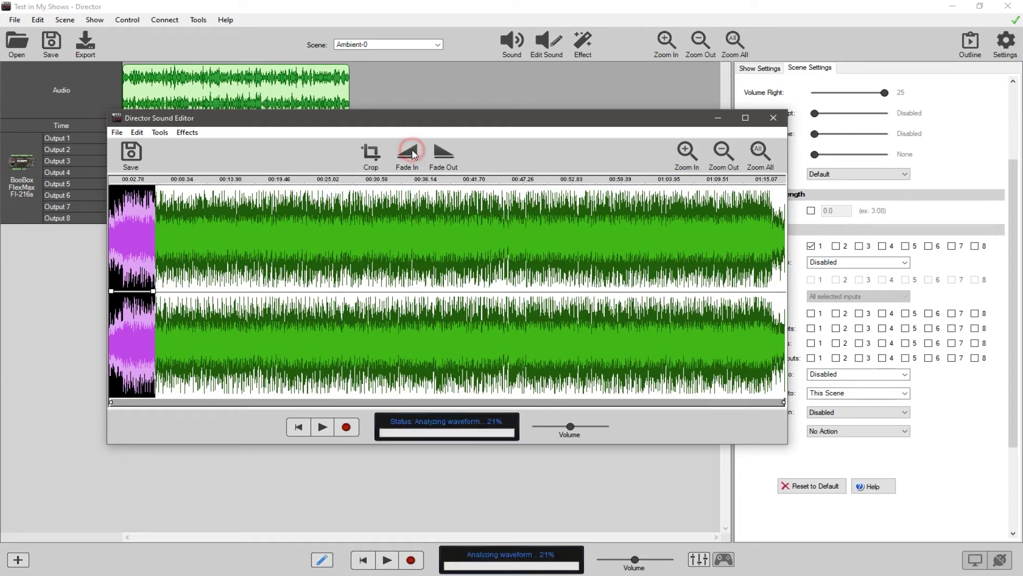
pyautogui.click(323, 427)
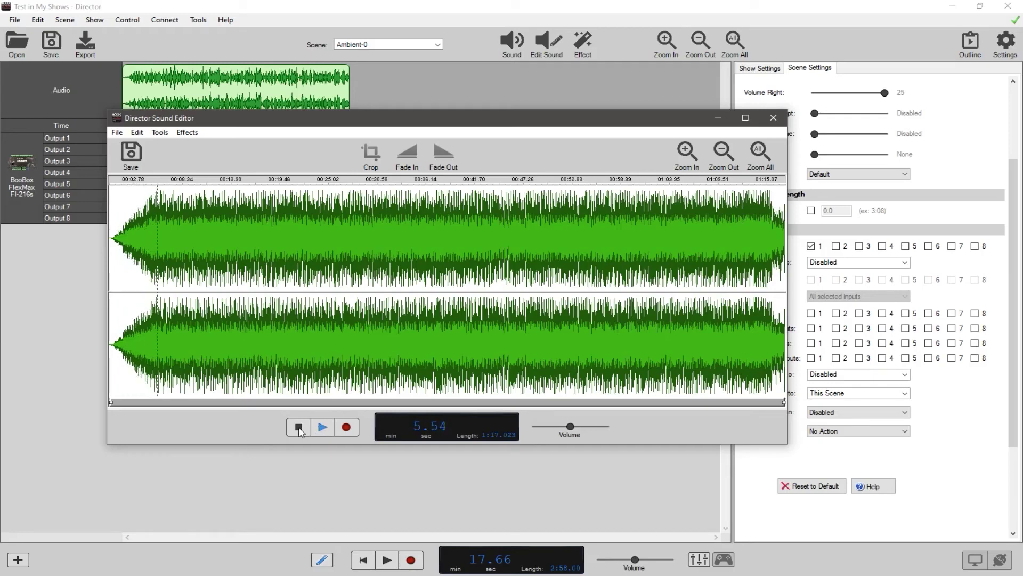
pyautogui.click(299, 428)
pyautogui.moveTo(741, 247); pyautogui.dragTo(798, 260)
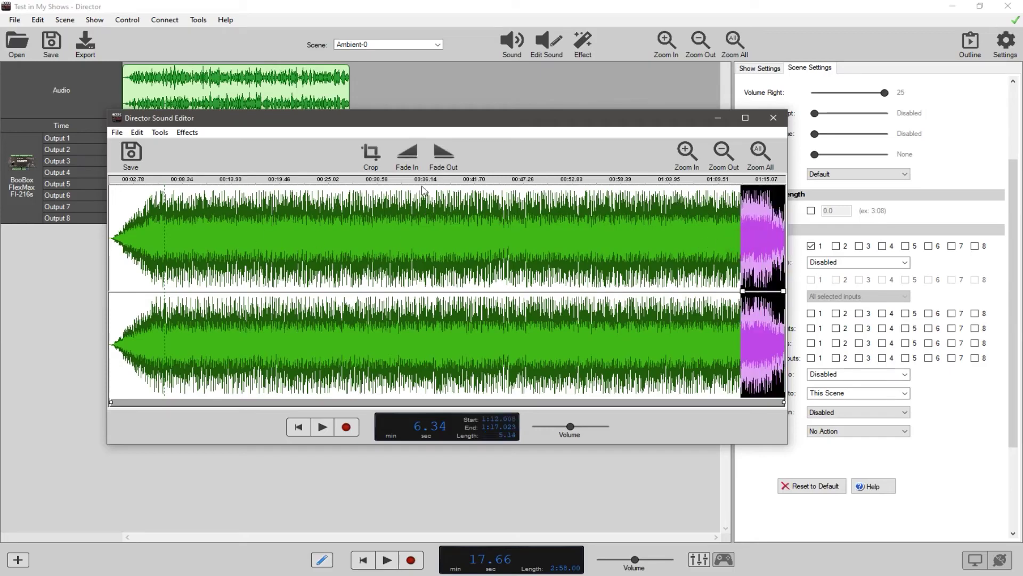
pyautogui.click(440, 154)
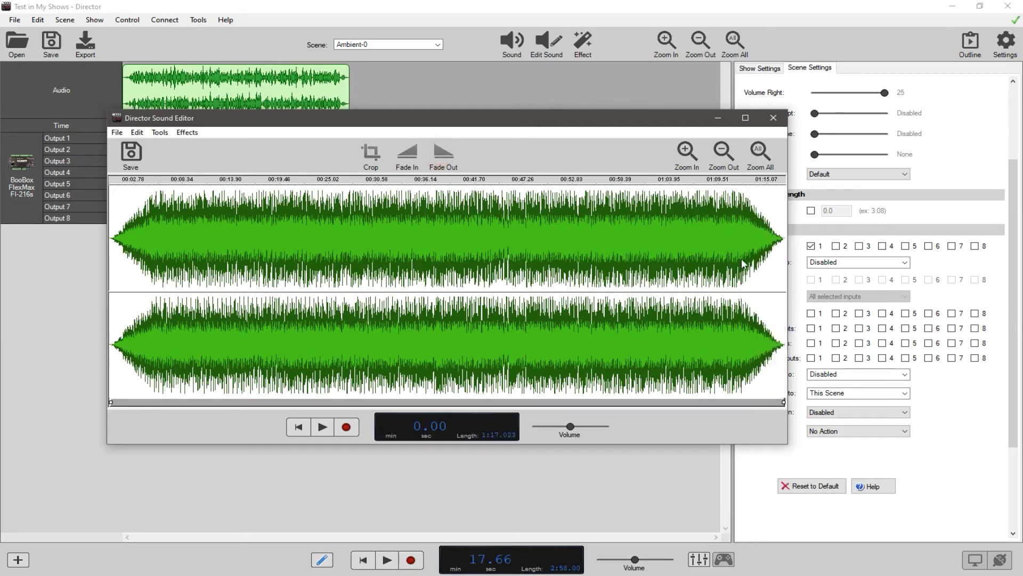
pyautogui.moveTo(199, 232); pyautogui.dragTo(534, 235)
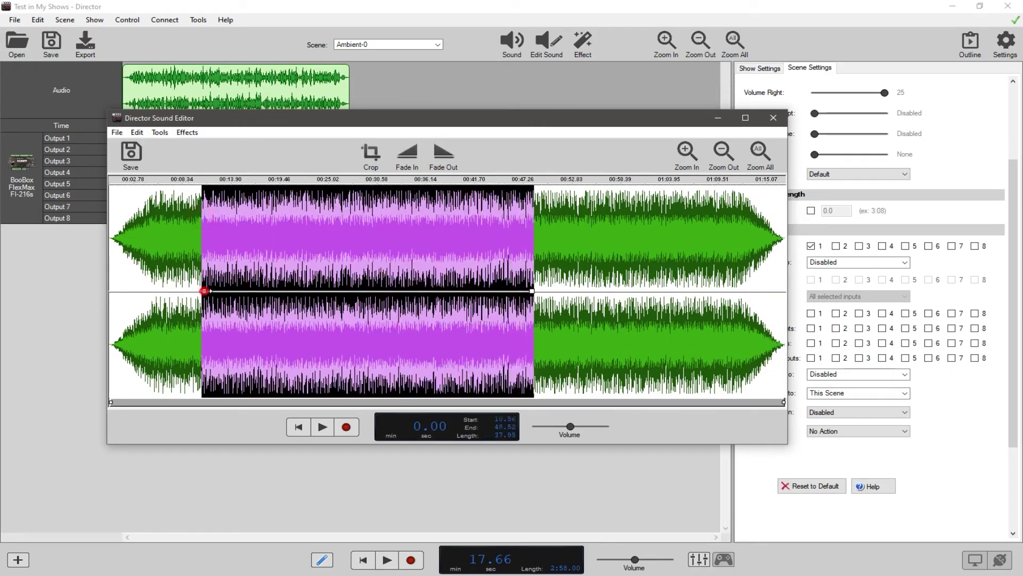
pyautogui.moveTo(204, 291); pyautogui.dragTo(272, 292)
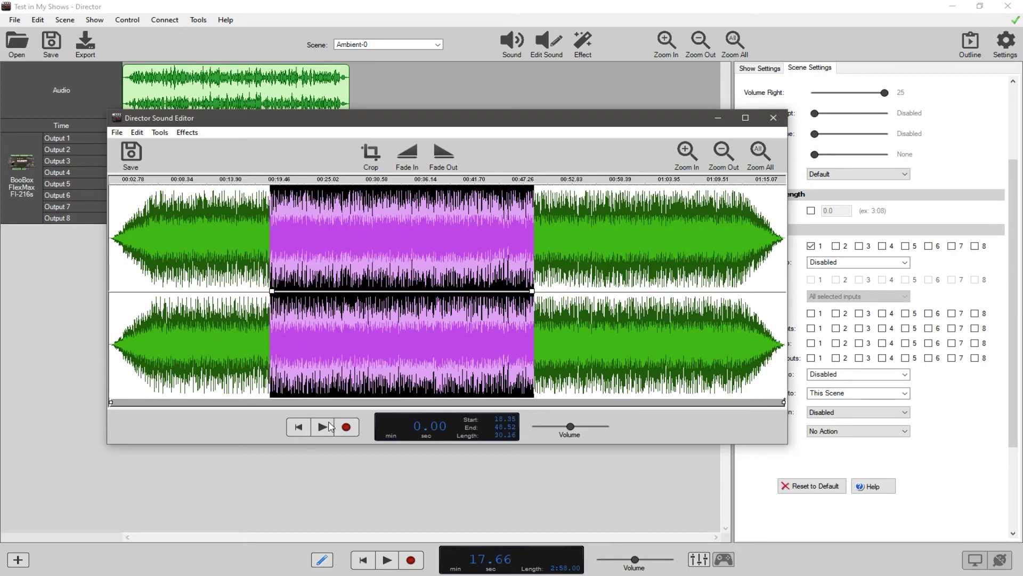
pyautogui.click(686, 151)
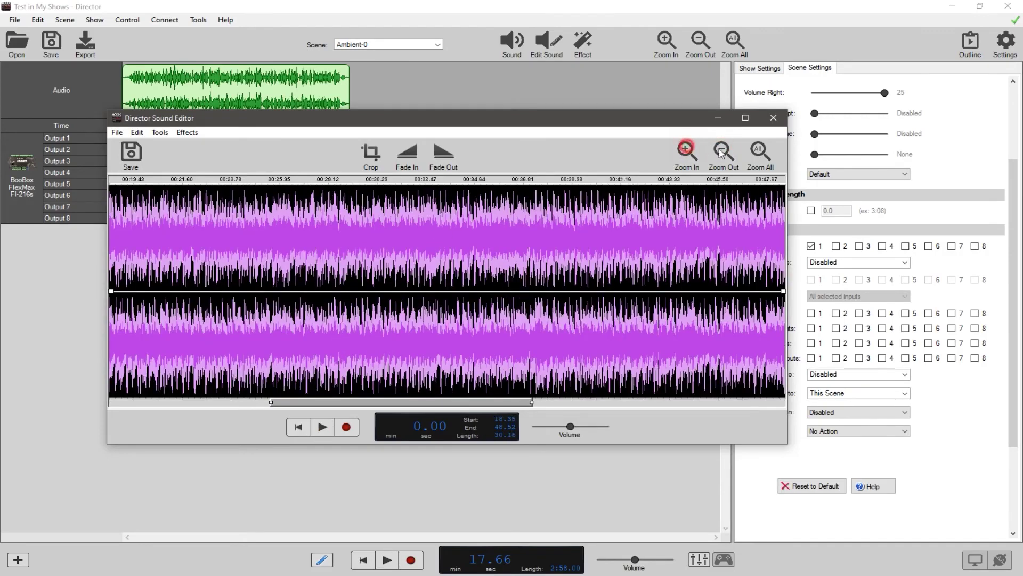
pyautogui.click(760, 153)
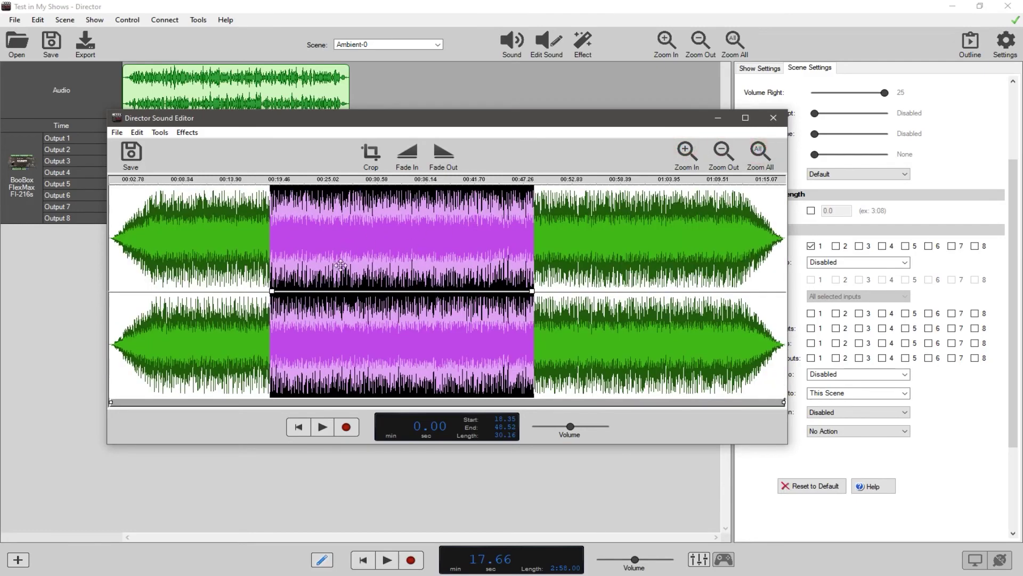
pyautogui.click(237, 266)
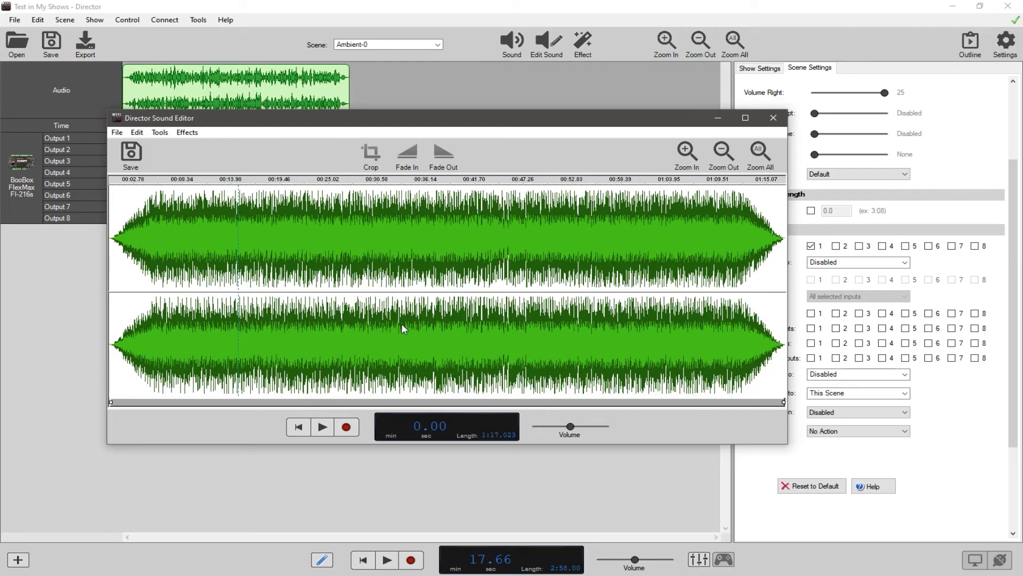
# Save the faded 1:17 track and close the Sound Editor.
pyautogui.click(131, 154)
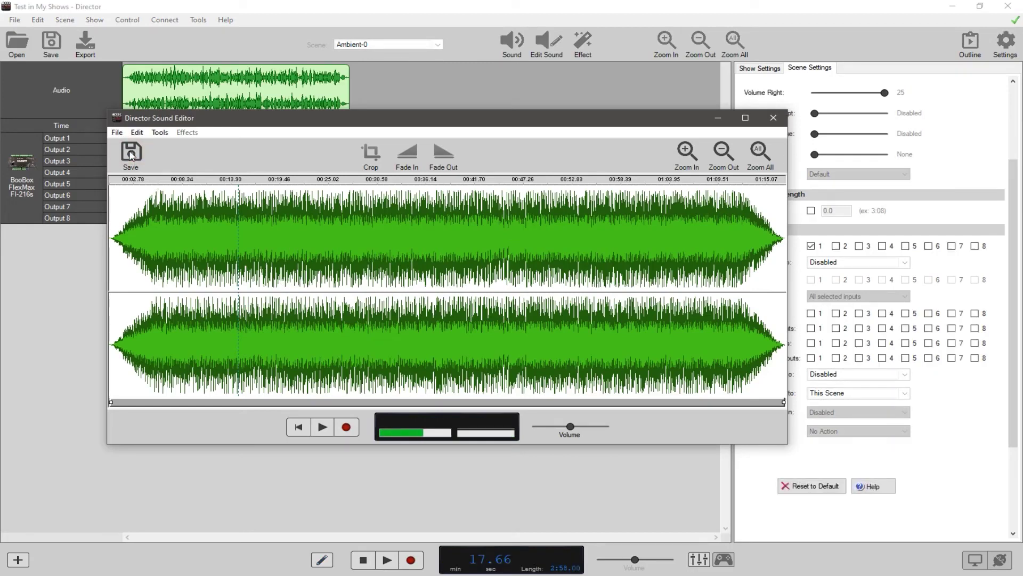
pyautogui.click(160, 133)
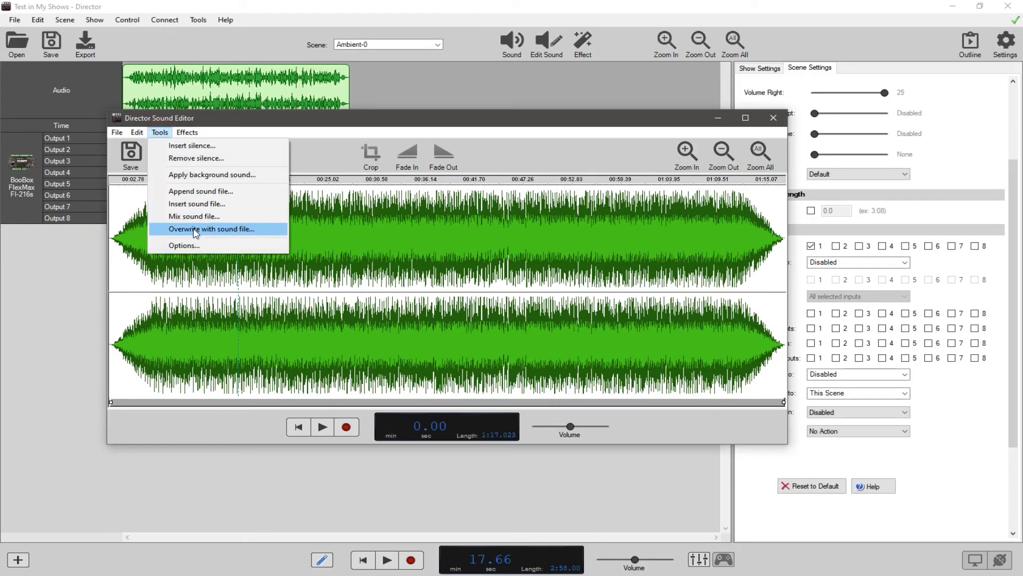
pyautogui.click(773, 118)
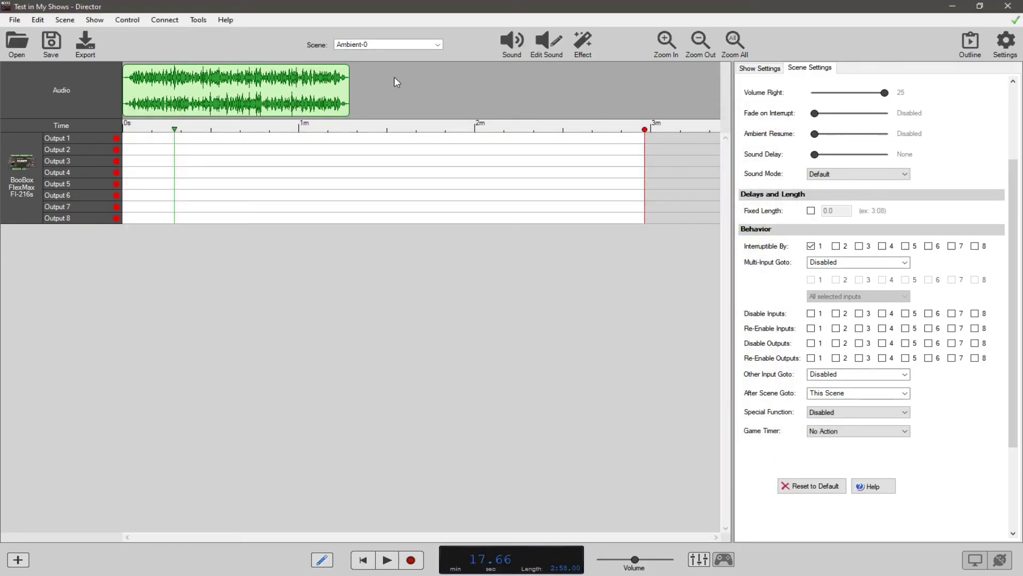
# Replace the scene's sound with The Ninja Troll theme song and match the scene length to it.
pyautogui.click(511, 47)
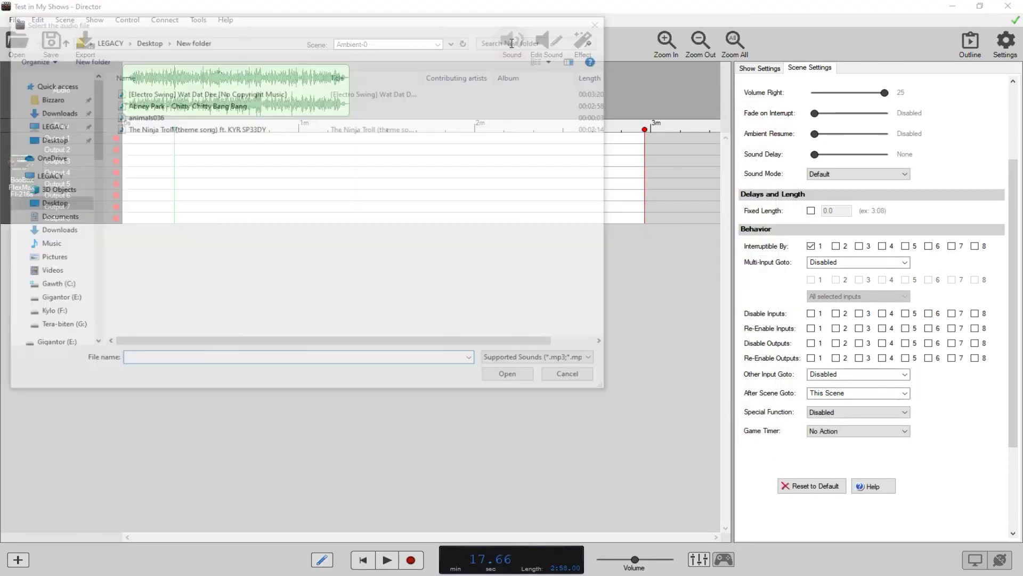
pyautogui.click(171, 132)
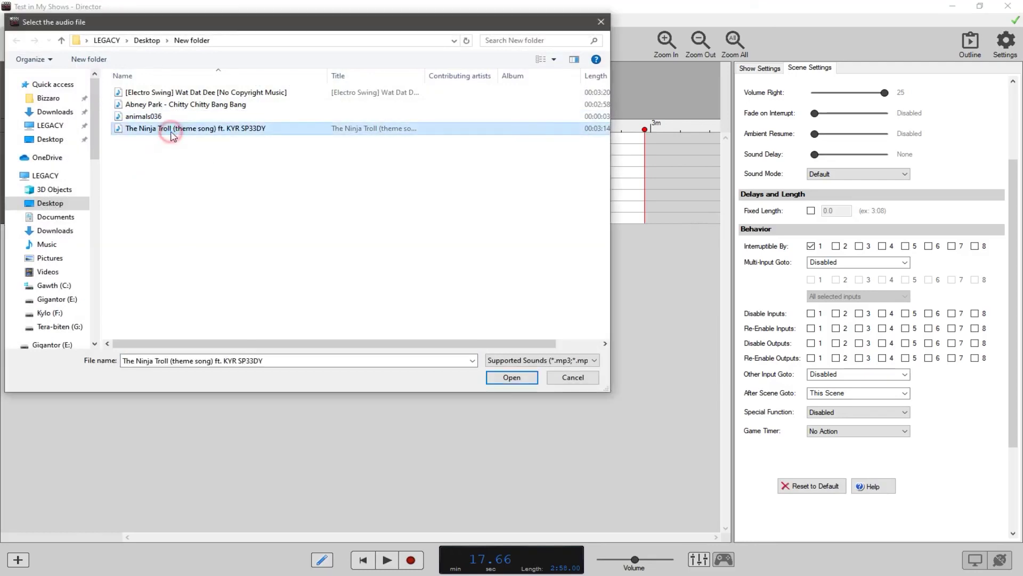
pyautogui.click(494, 378)
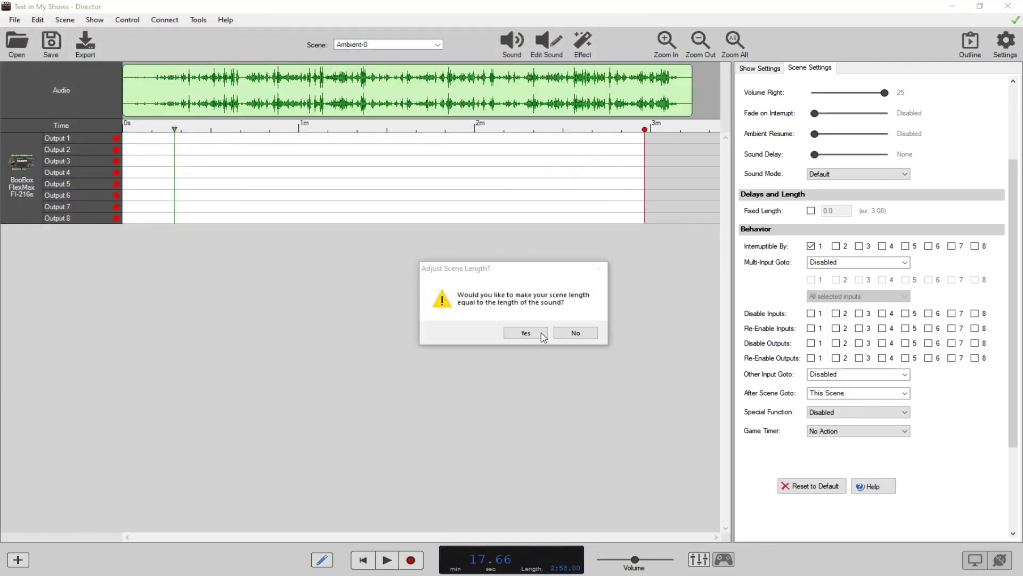
pyautogui.click(533, 332)
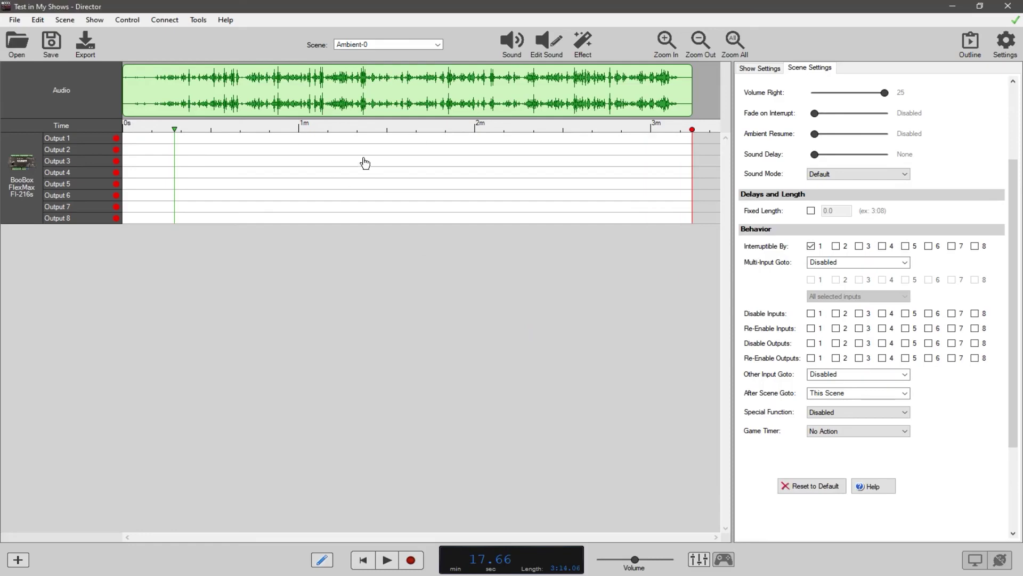
# Crop the new track to about 0:14–2:14 (2:00.089), save it, and close the Sound Editor.
pyautogui.click(547, 42)
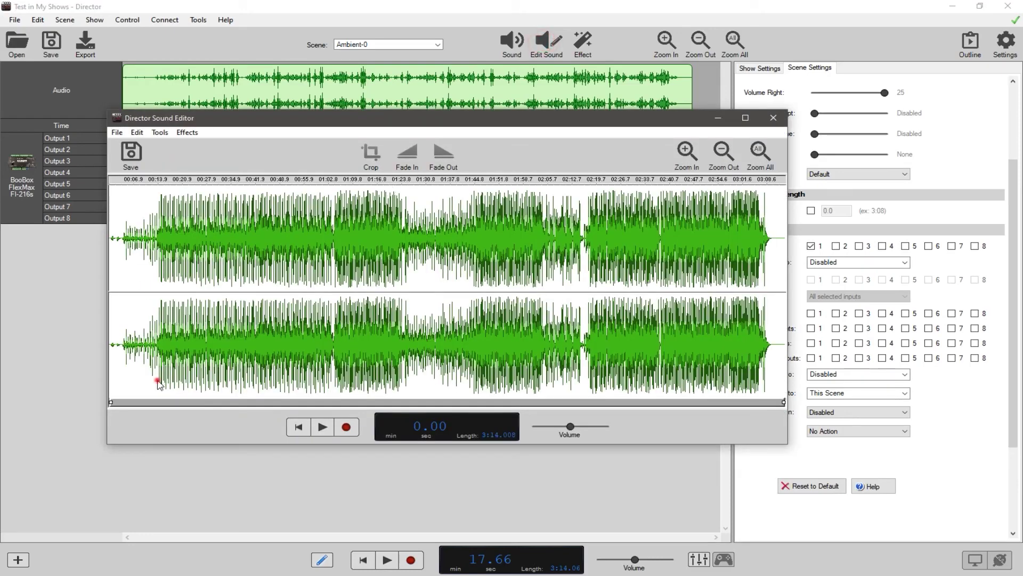
pyautogui.moveTo(158, 382); pyautogui.dragTo(579, 396)
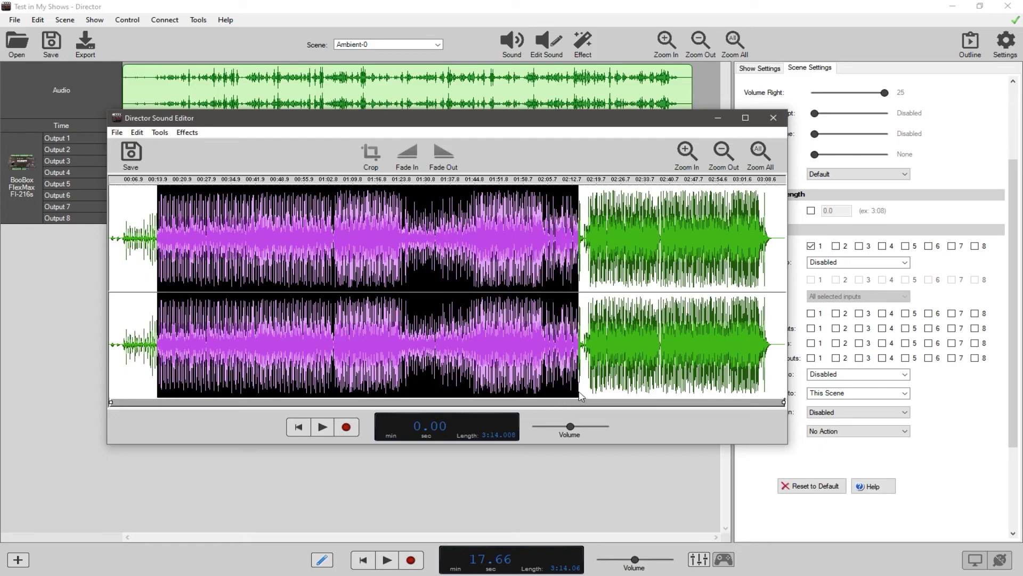
pyautogui.click(372, 155)
pyautogui.click(131, 154)
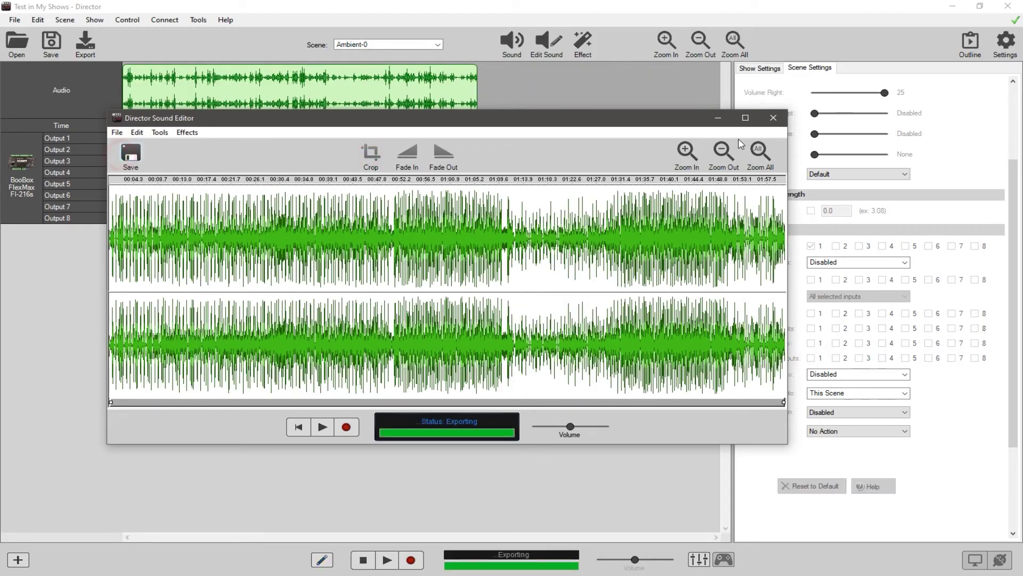
pyautogui.click(773, 117)
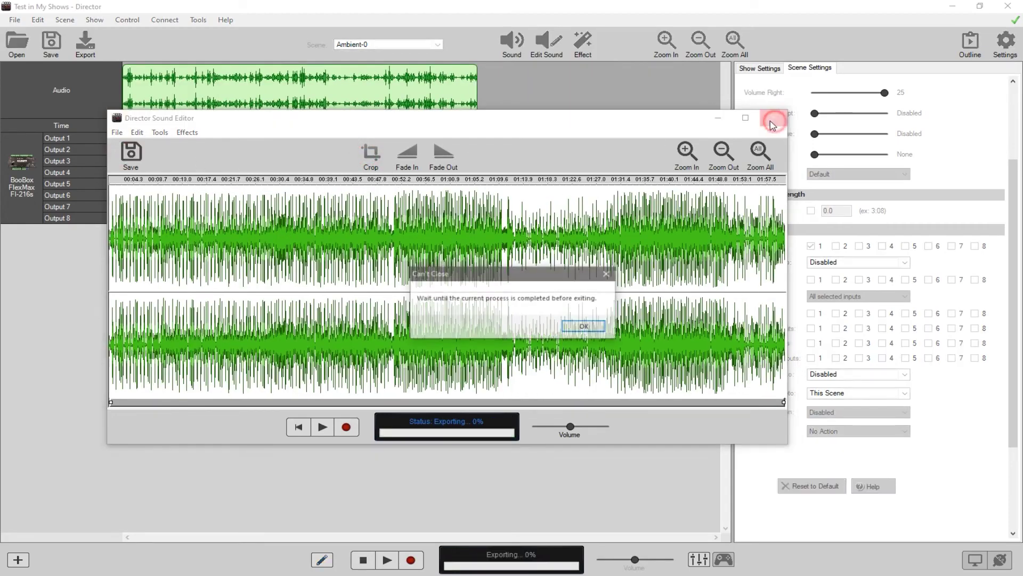
pyautogui.click(584, 327)
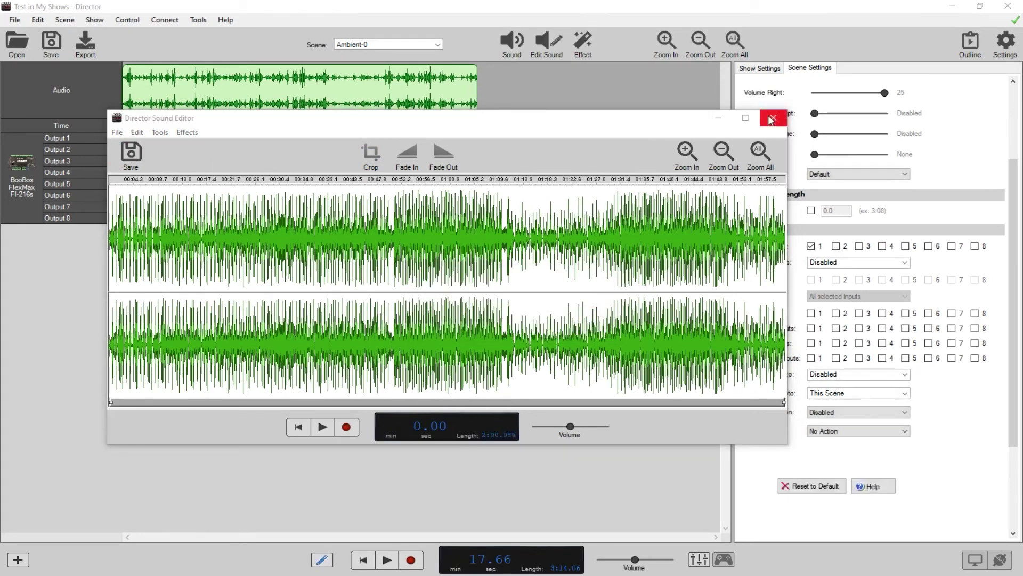
pyautogui.click(774, 118)
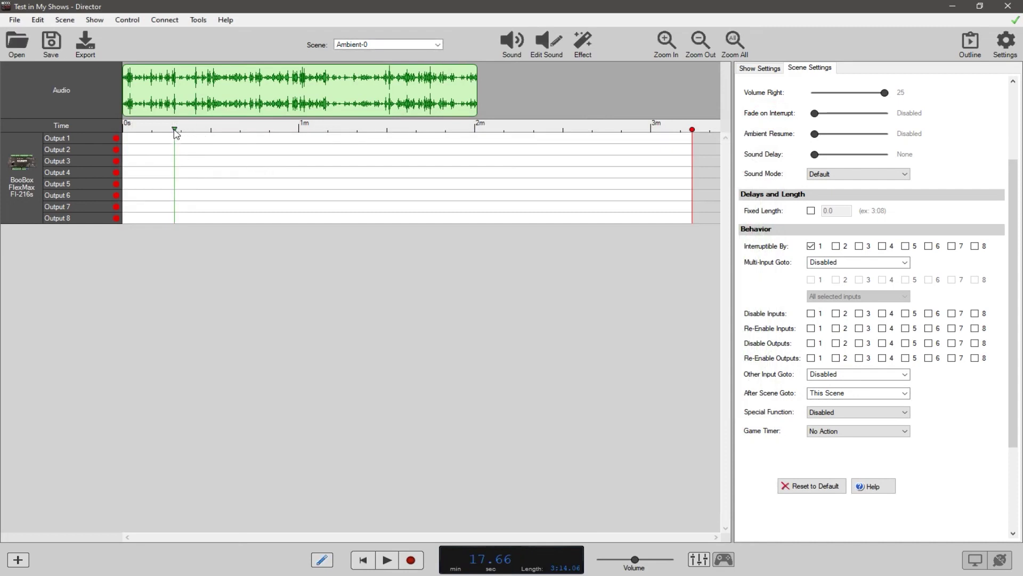
# Rewind the playhead to the scene start and try applying an effect with nothing selected.
pyautogui.moveTo(175, 130); pyautogui.dragTo(124, 130)
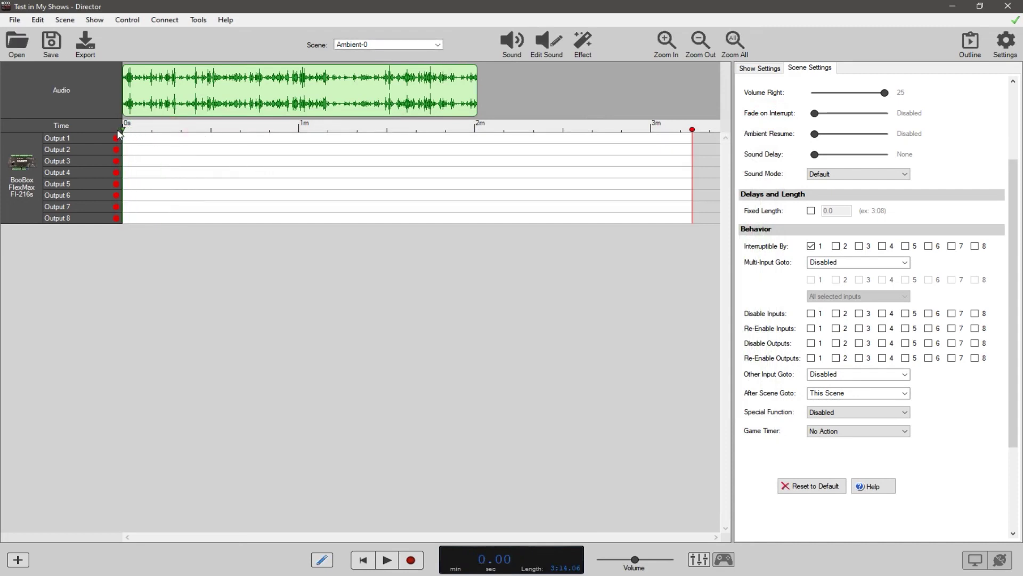
pyautogui.click(583, 42)
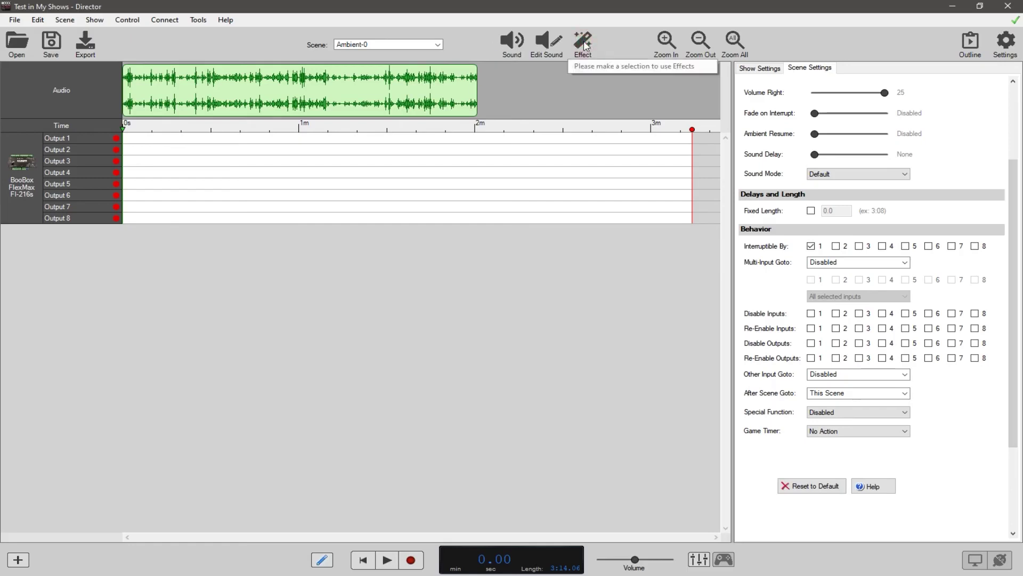
pyautogui.click(584, 43)
# Draw and delete test events on Output 2, then fill the row with one full-scene event.
pyautogui.moveTo(133, 151); pyautogui.dragTo(261, 166)
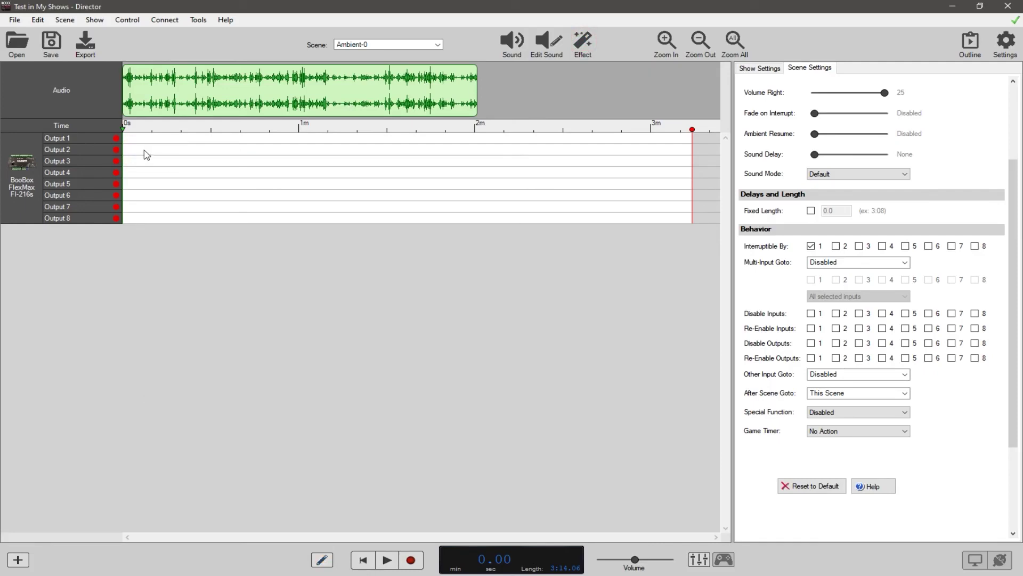
pyautogui.moveTo(144, 152); pyautogui.dragTo(288, 160)
pyautogui.click(277, 164)
pyautogui.click(96, 153)
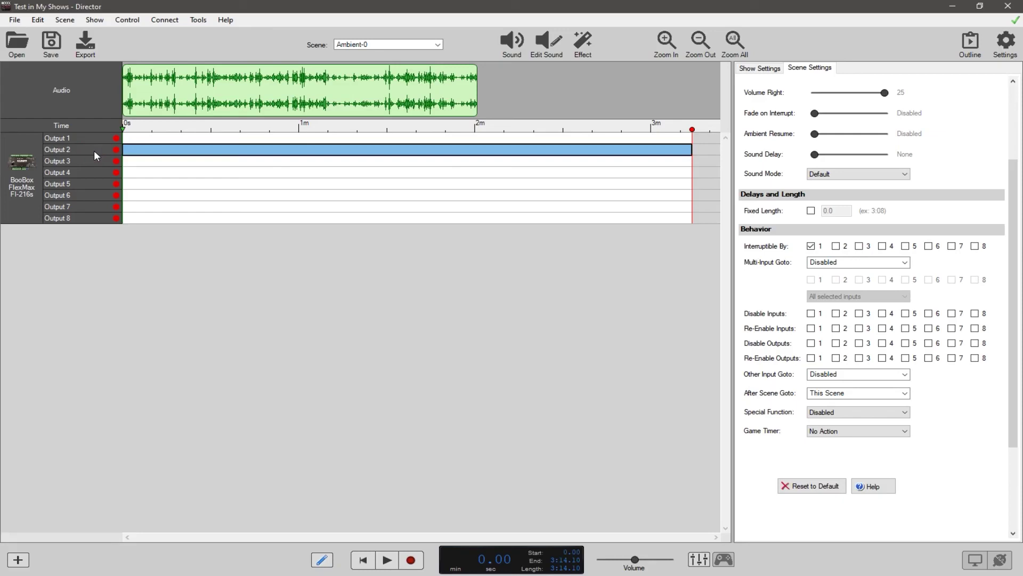
# Open the Effect dropdown to list the effects available for Output 2.
pyautogui.click(583, 48)
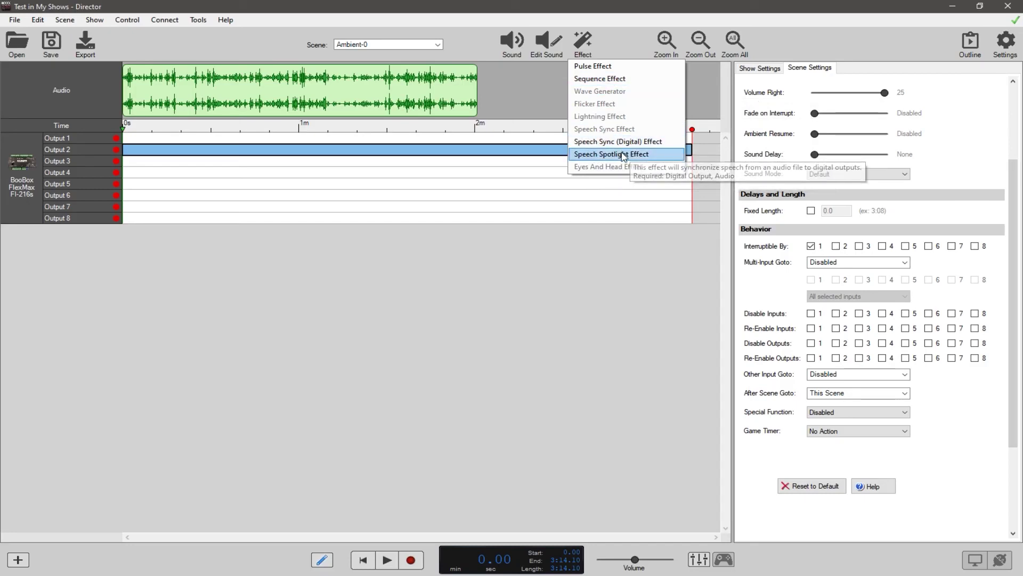
# Generate a Pulse Effect on Output 2 and zoom the timeline in to inspect the pulses.
pyautogui.click(602, 67)
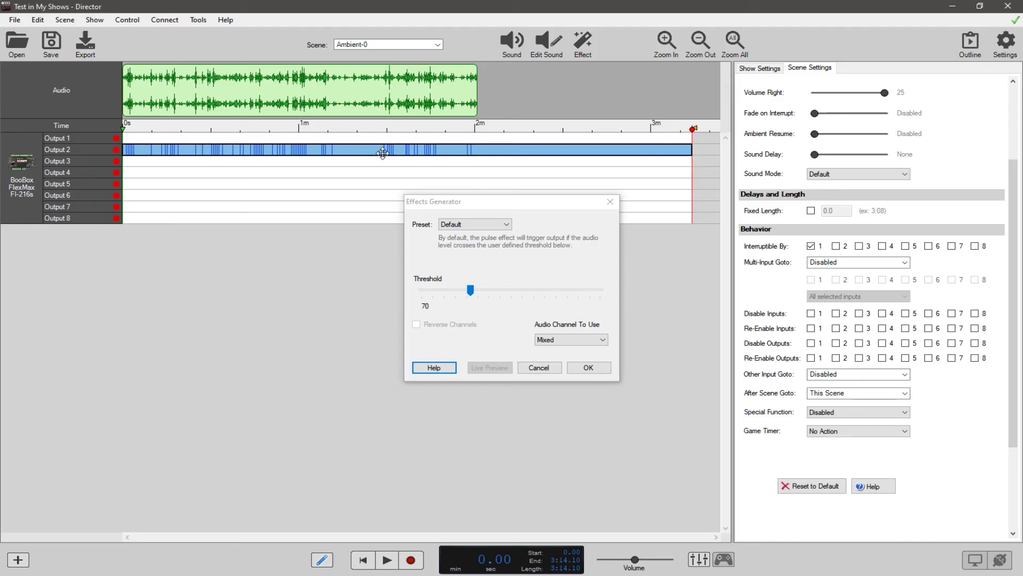
pyautogui.click(666, 43)
pyautogui.click(665, 42)
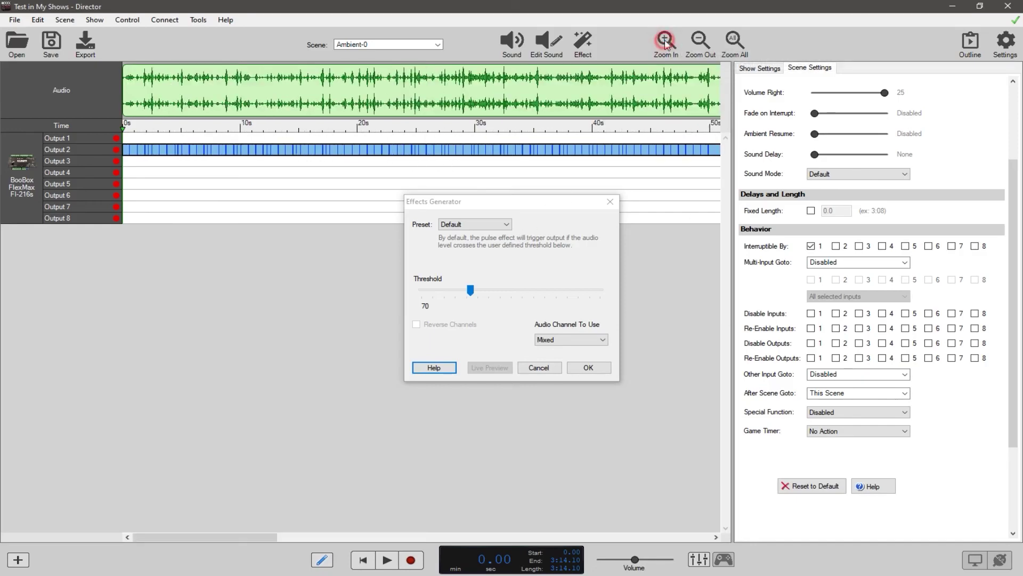
pyautogui.click(666, 43)
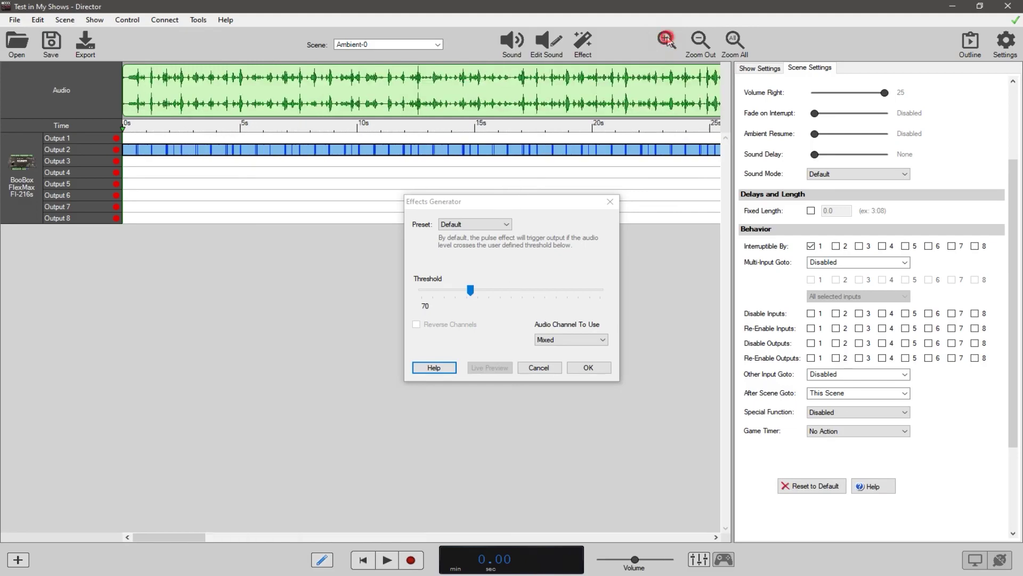
pyautogui.click(665, 42)
# Lower the pulse Threshold to 46 and keep the Default preset.
pyautogui.moveTo(469, 290)
pyautogui.mouseDown()
pyautogui.moveTo(441, 292)
pyautogui.moveTo(493, 297)
pyautogui.moveTo(460, 291)
pyautogui.mouseUp()
pyautogui.click(436, 84)
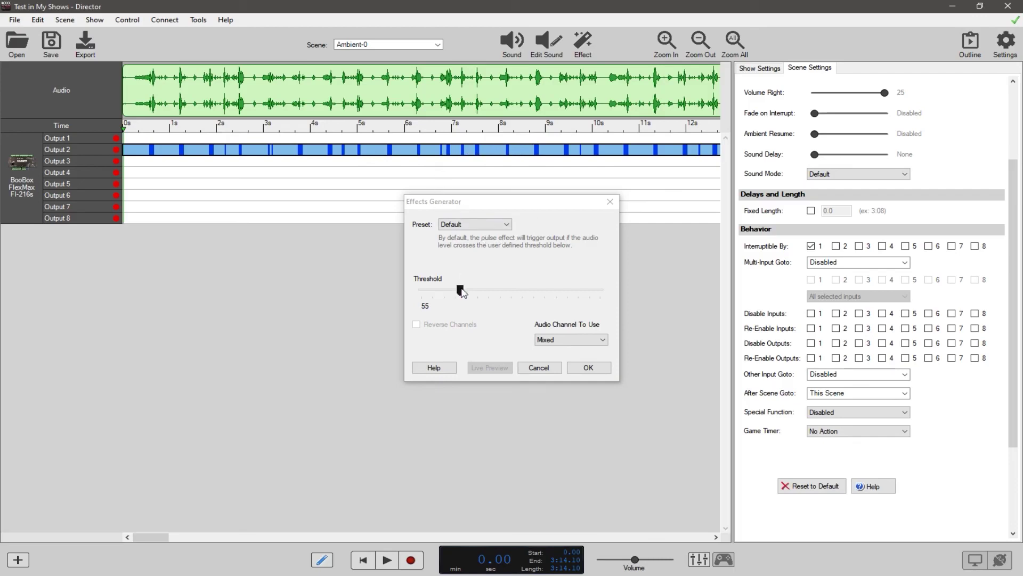
pyautogui.moveTo(457, 290); pyautogui.dragTo(456, 294)
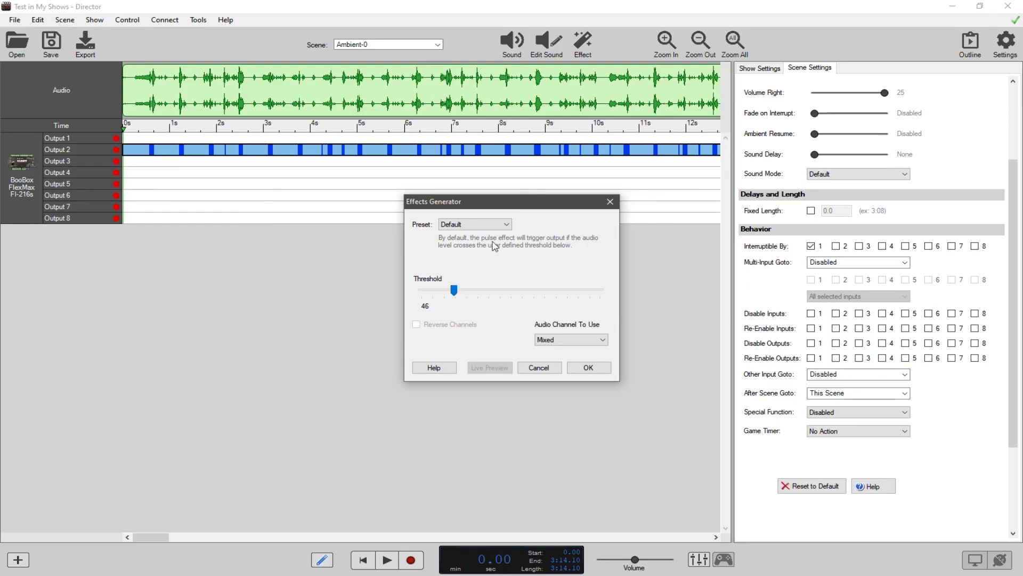
pyautogui.click(482, 225)
pyautogui.click(480, 231)
# Read the Pulse Effect help, close it, and confirm the threshold-46 pulse effect with OK.
pyautogui.click(435, 368)
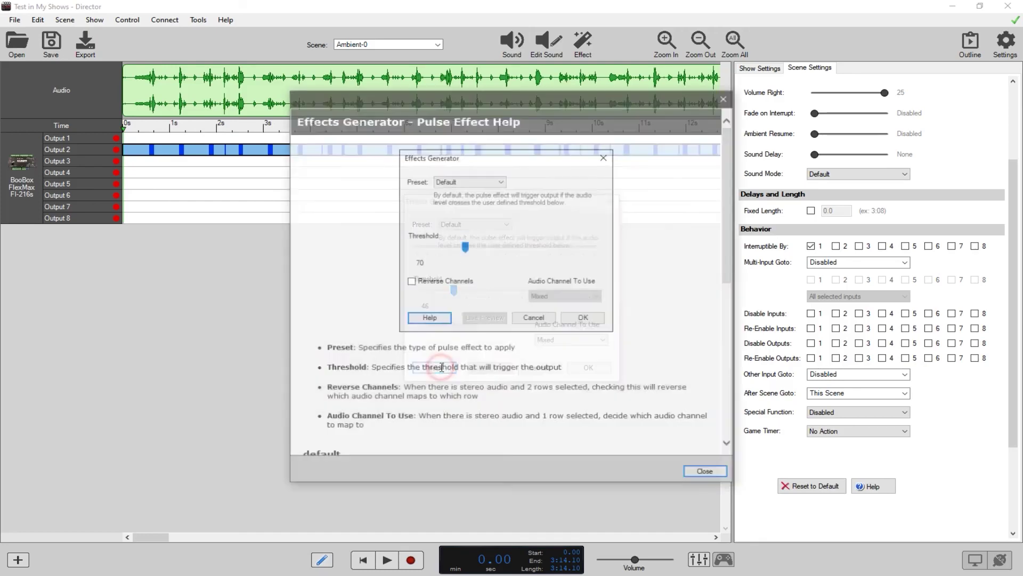
pyautogui.moveTo(736, 245); pyautogui.dragTo(736, 159)
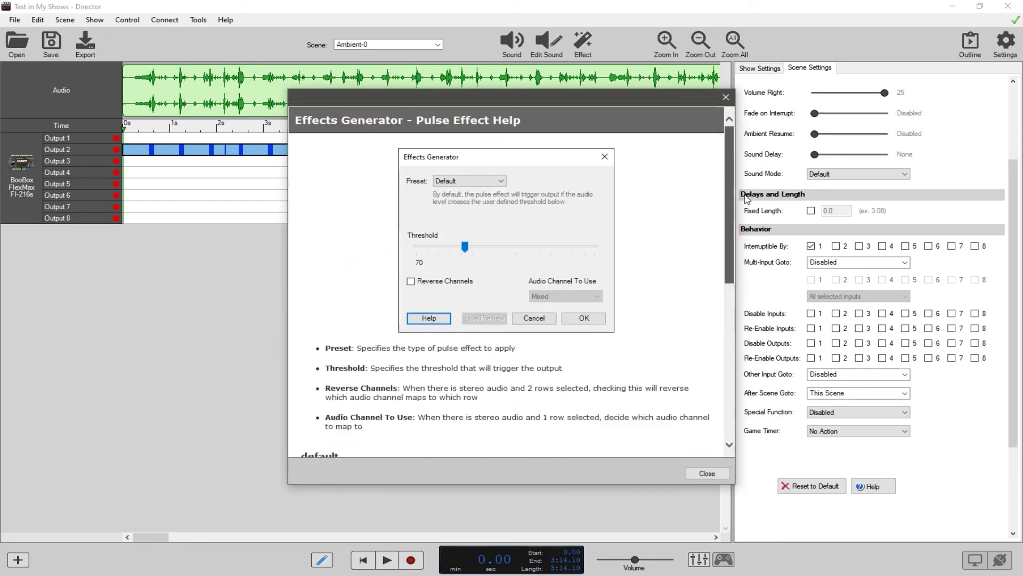
pyautogui.click(725, 100)
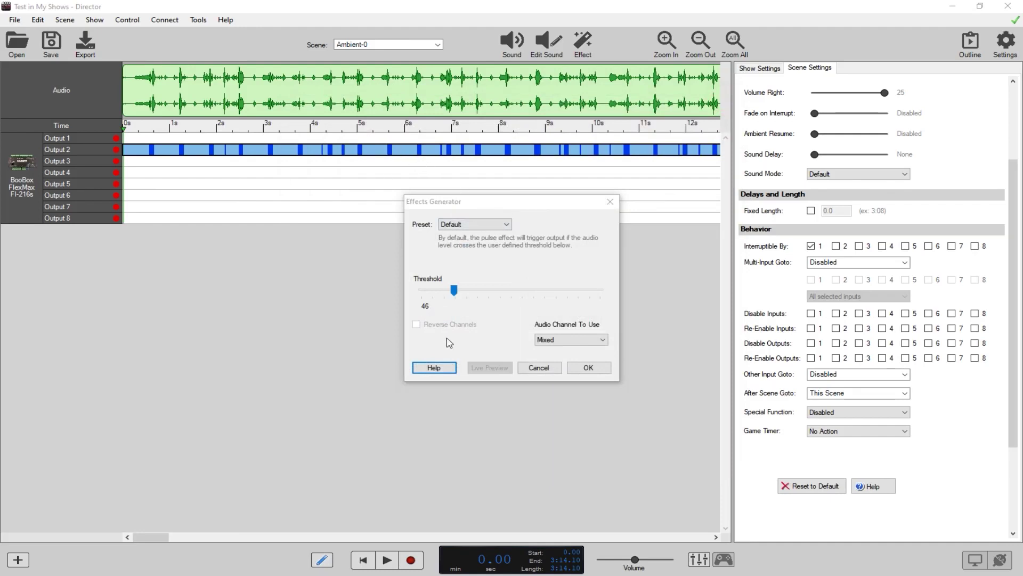
pyautogui.click(589, 366)
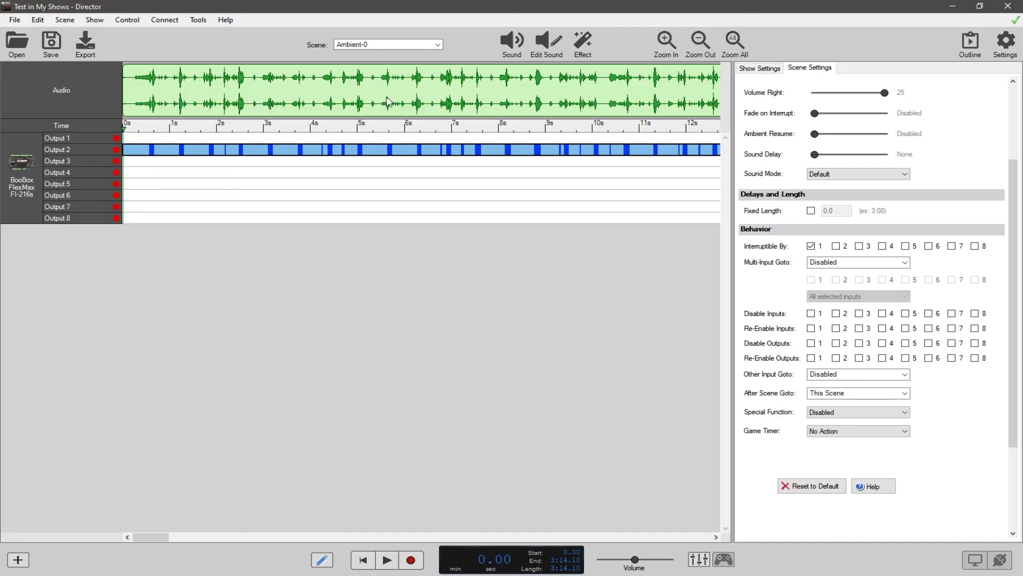
# Select the Output 2 pulse event, zoom to the whole scene, and move the scene end to 2m.
pyautogui.click(151, 151)
pyautogui.click(734, 41)
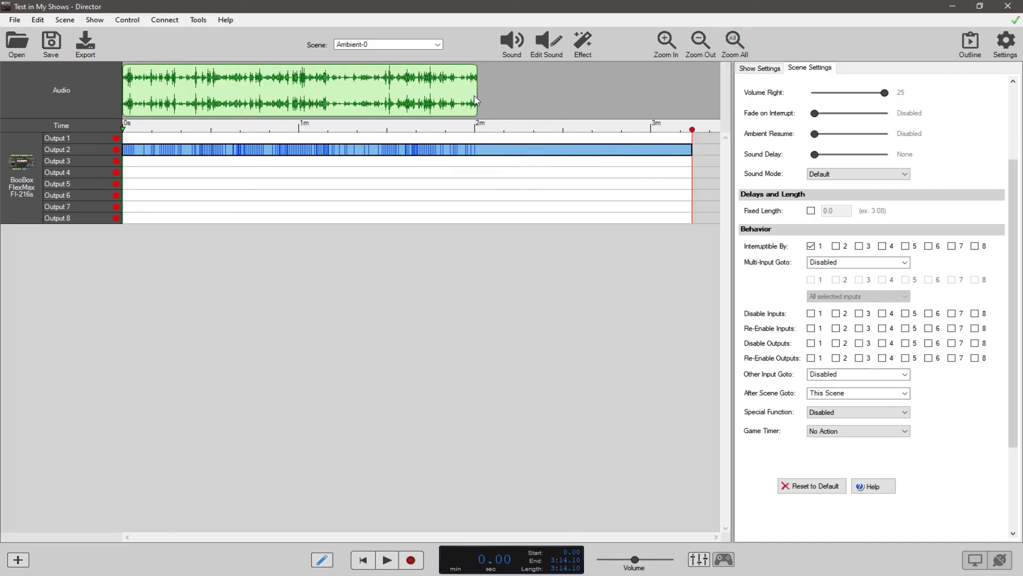
pyautogui.moveTo(692, 129); pyautogui.dragTo(479, 137)
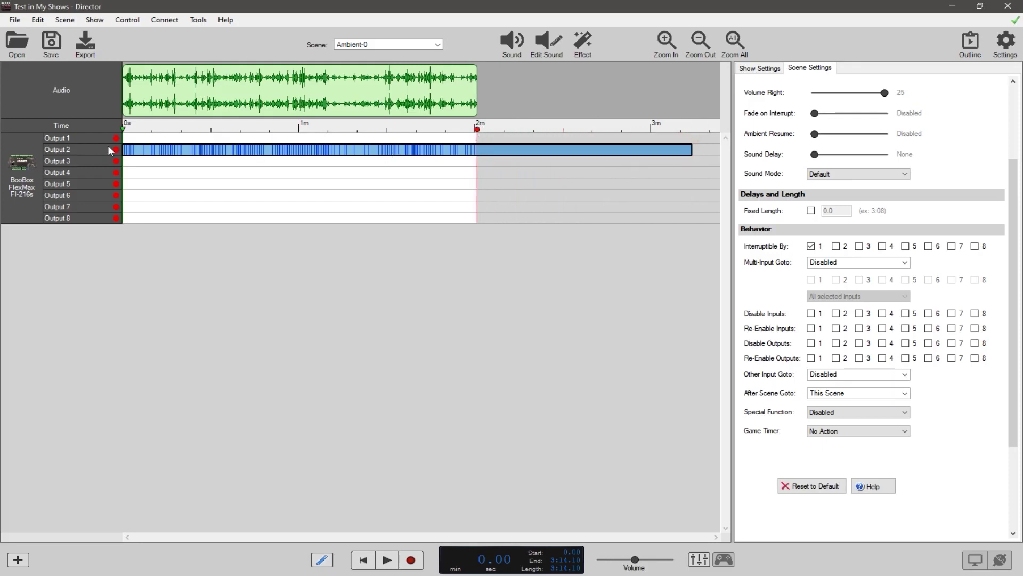
# Replace the scene's sound with animals036 and agree to adjust the scene length.
pyautogui.click(512, 45)
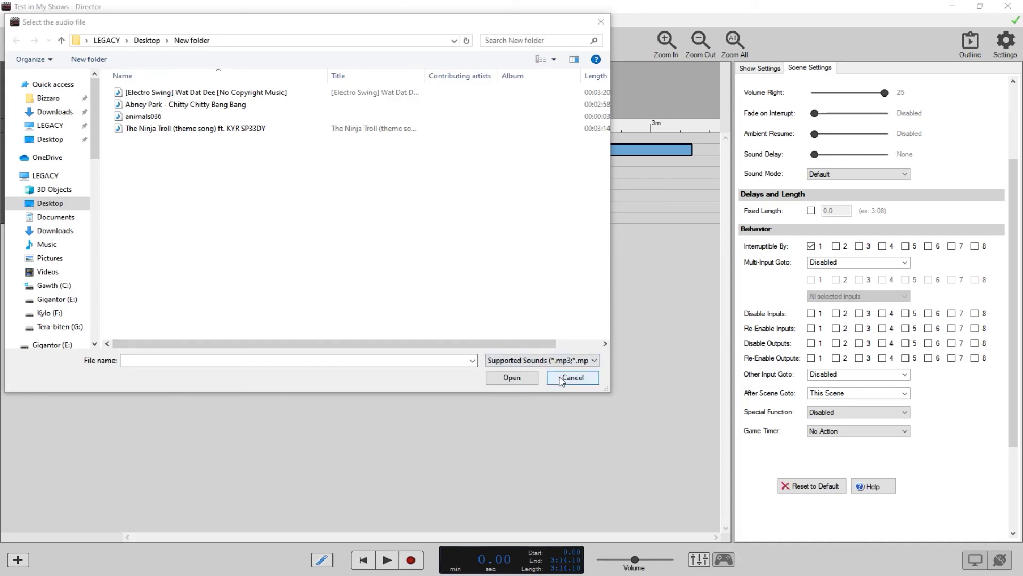
pyautogui.doubleClick(142, 116)
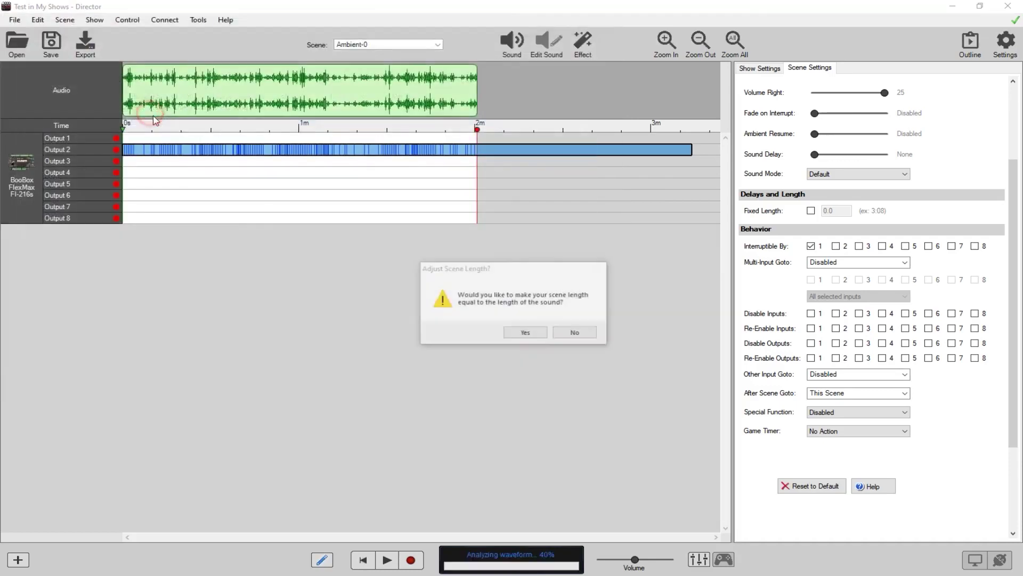
pyautogui.click(531, 333)
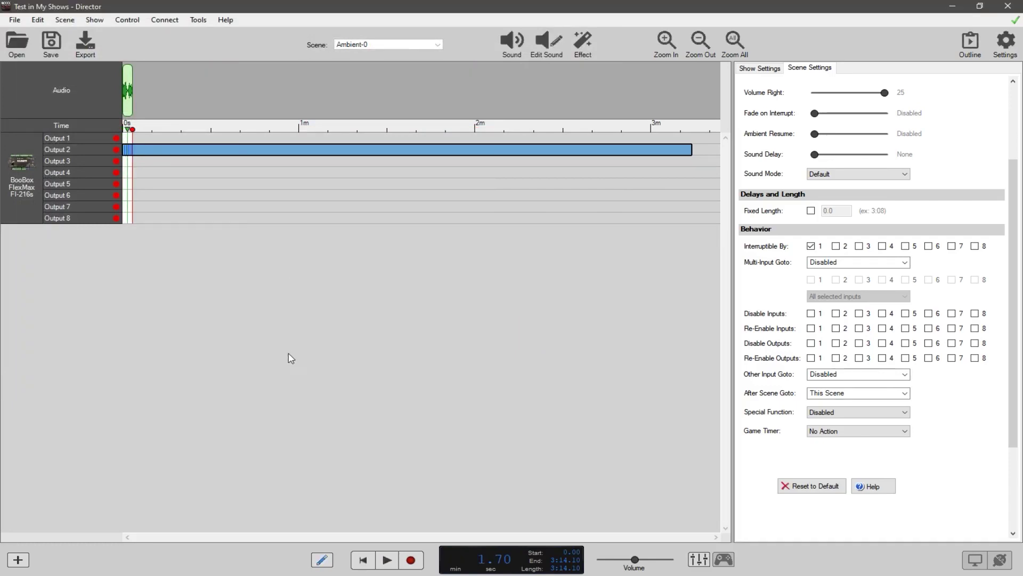
# Open animals036 in the Sound Editor, reposition and narrow its window, then close it.
pyautogui.click(546, 43)
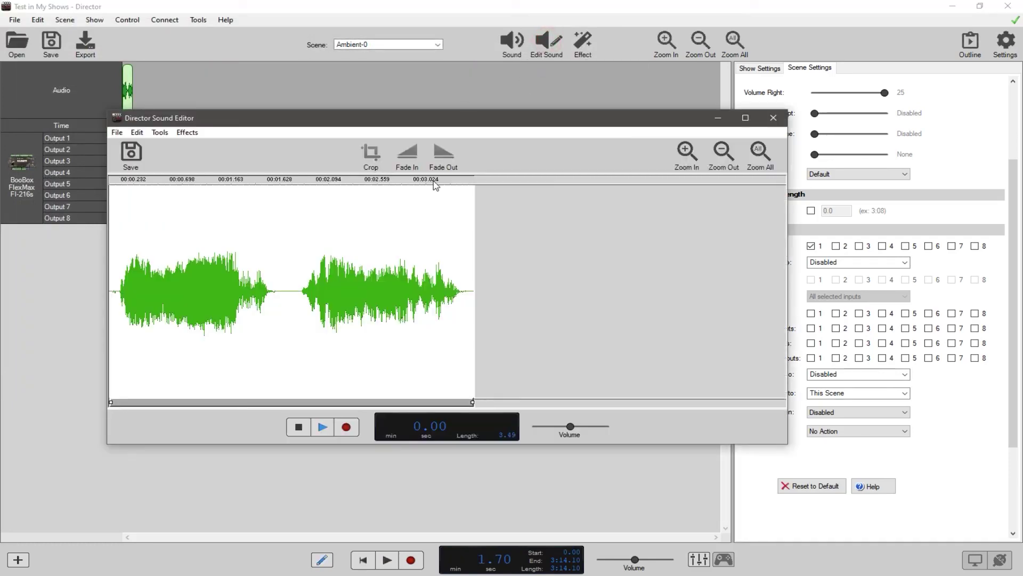
pyautogui.moveTo(475, 124); pyautogui.dragTo(472, 107)
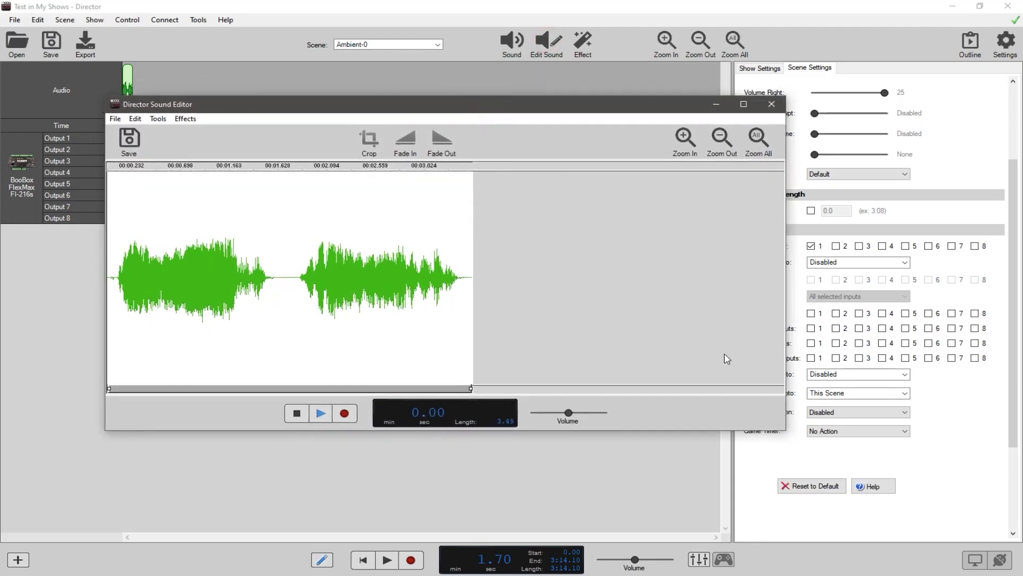
pyautogui.moveTo(788, 315); pyautogui.dragTo(483, 325)
pyautogui.moveTo(339, 108); pyautogui.dragTo(440, 101)
pyautogui.click(563, 99)
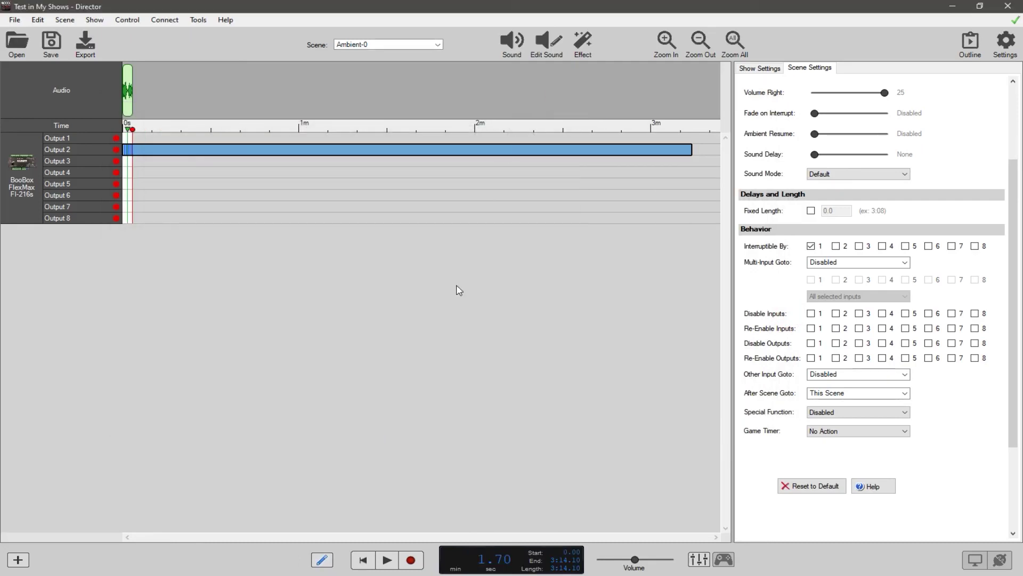